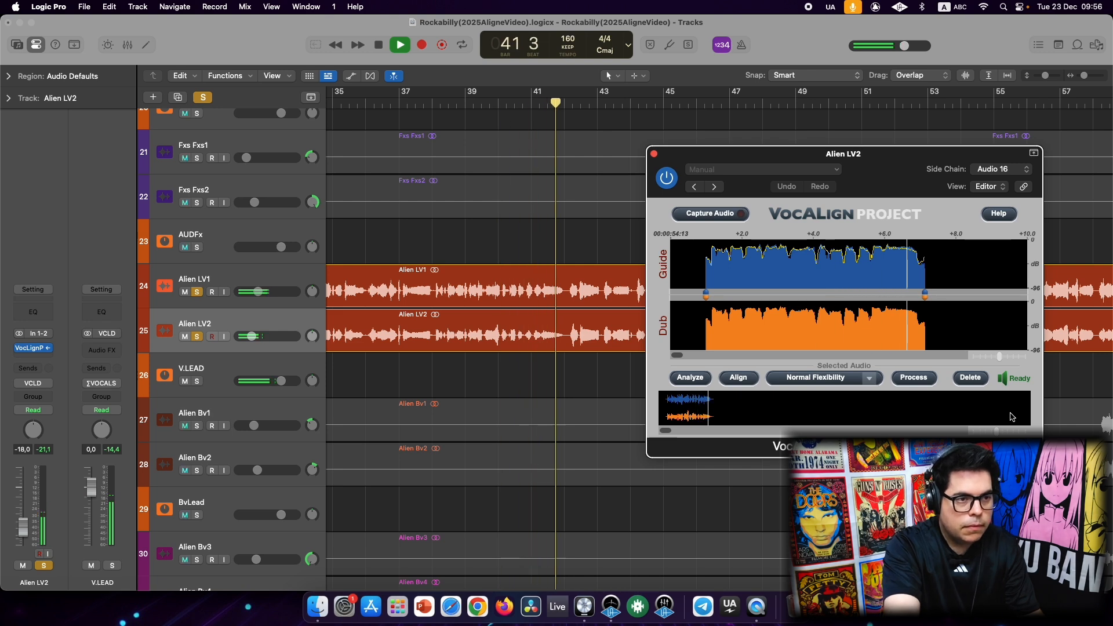
Step: Stop playback and split the Alien LV2 region at bars 37 and 42 with the Scissors tool
key("space")
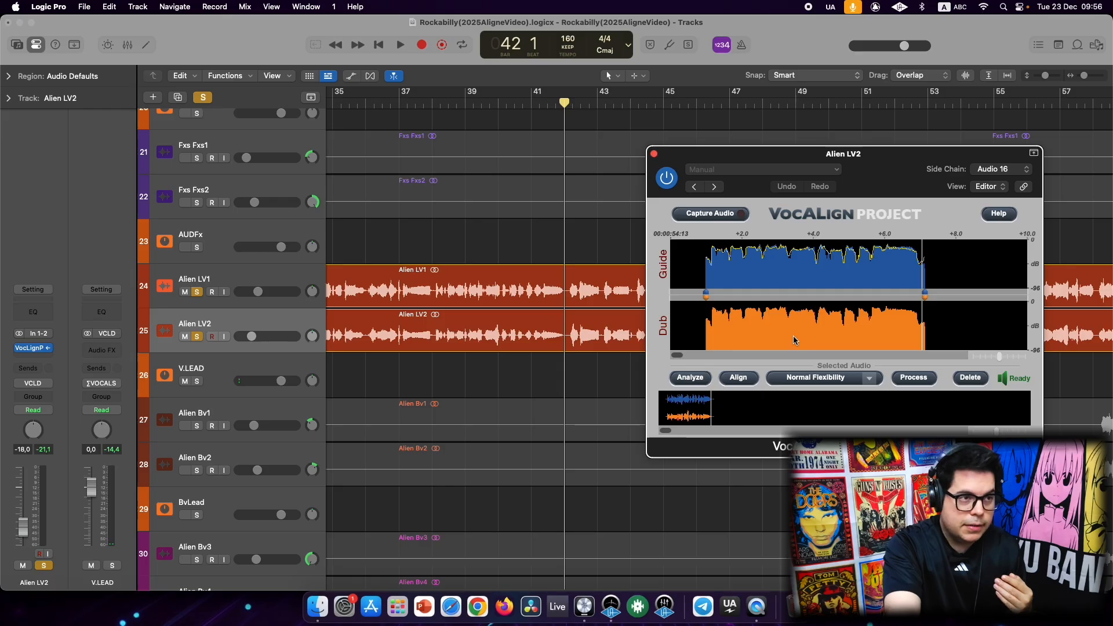
left_click(439, 336)
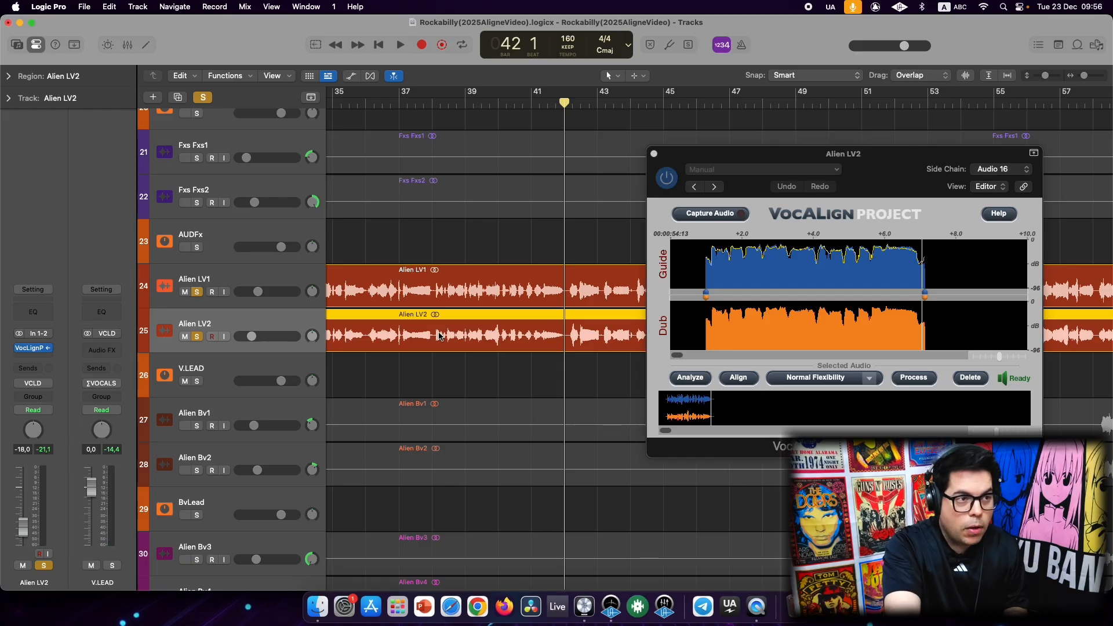
left_click(398, 104)
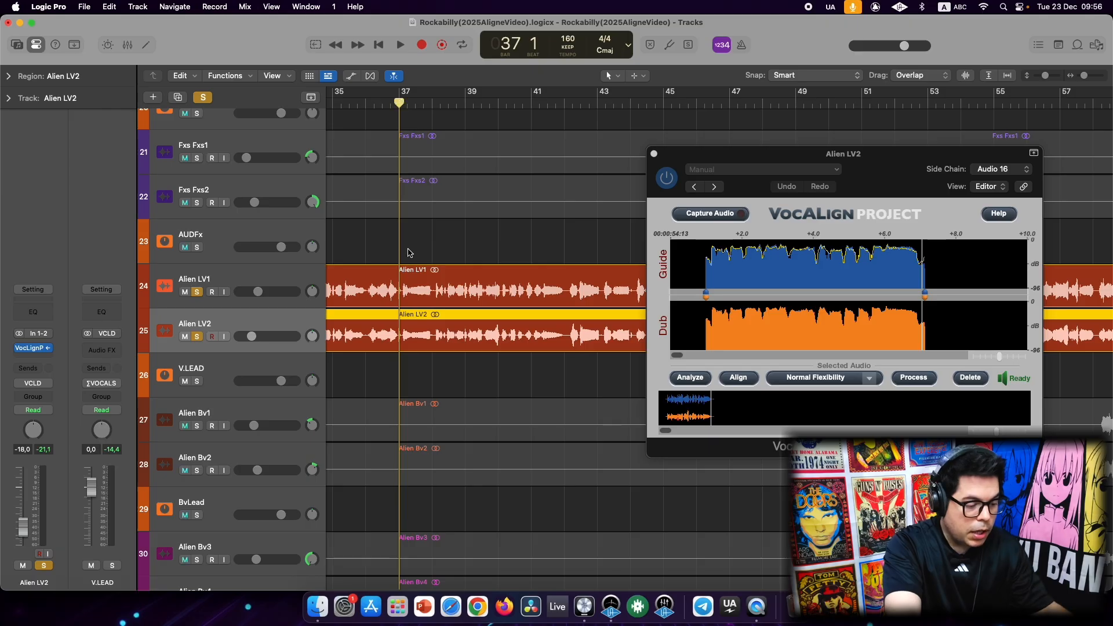
left_click(613, 76)
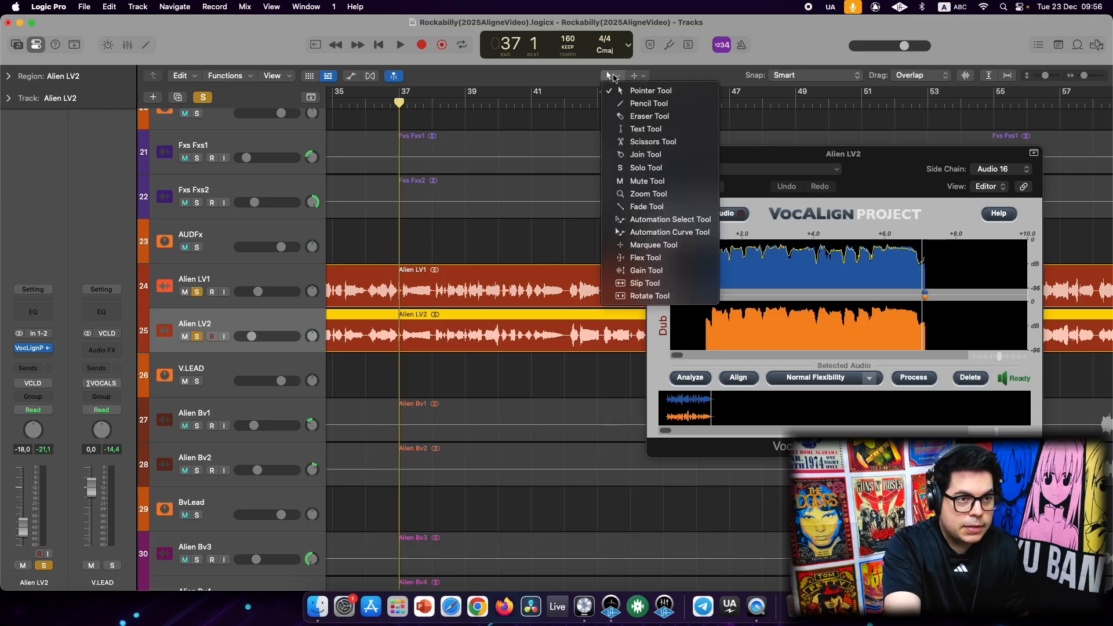
left_click(648, 142)
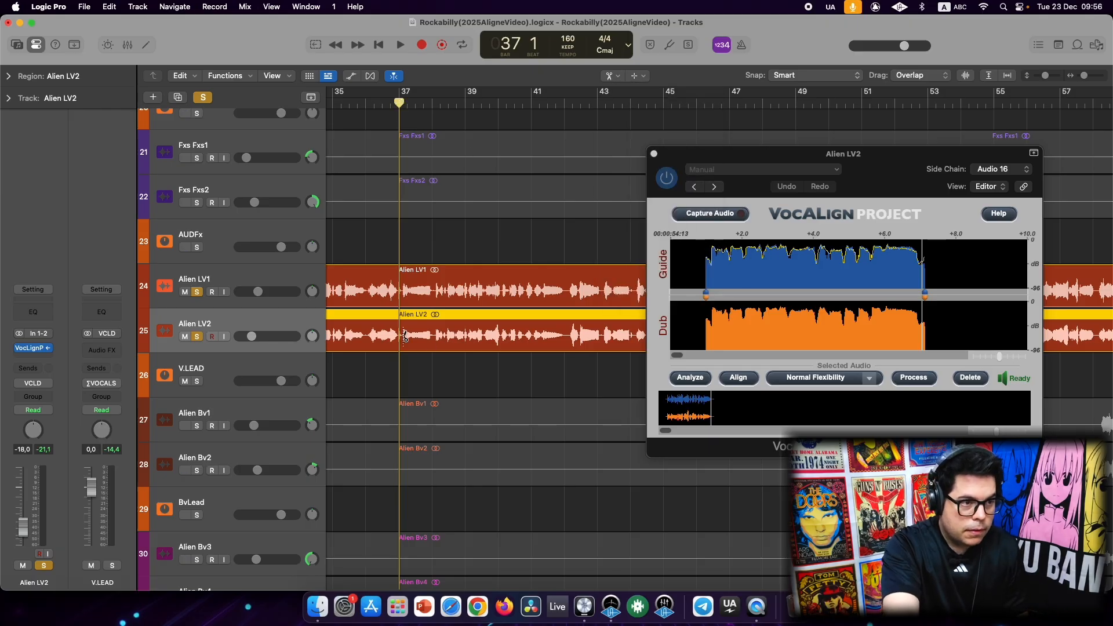
left_click(568, 335)
left_click(610, 75)
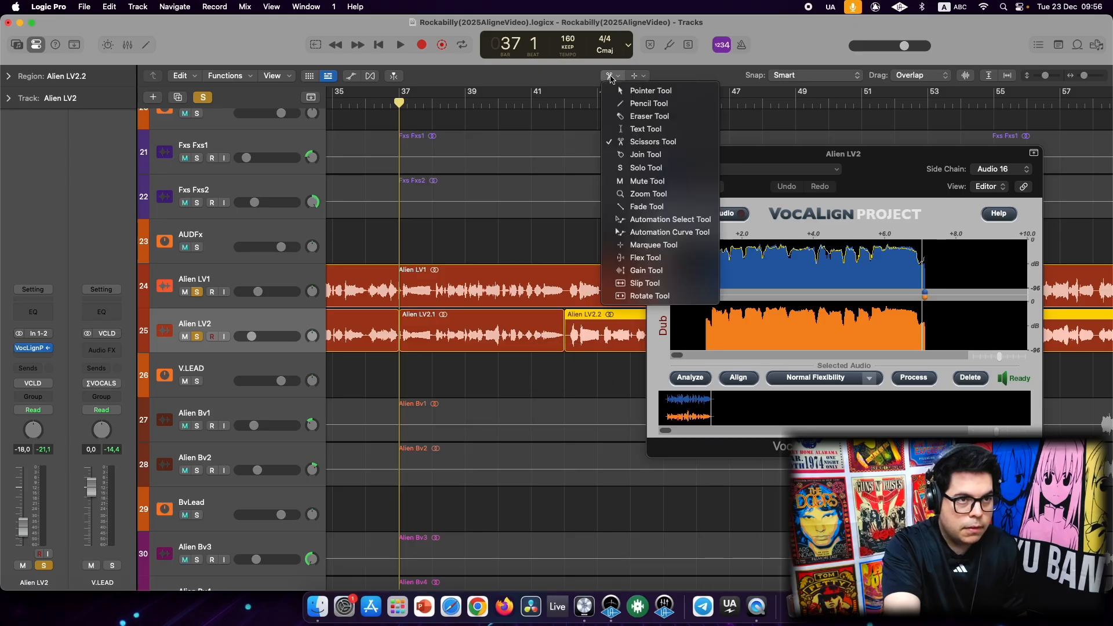
left_click(621, 92)
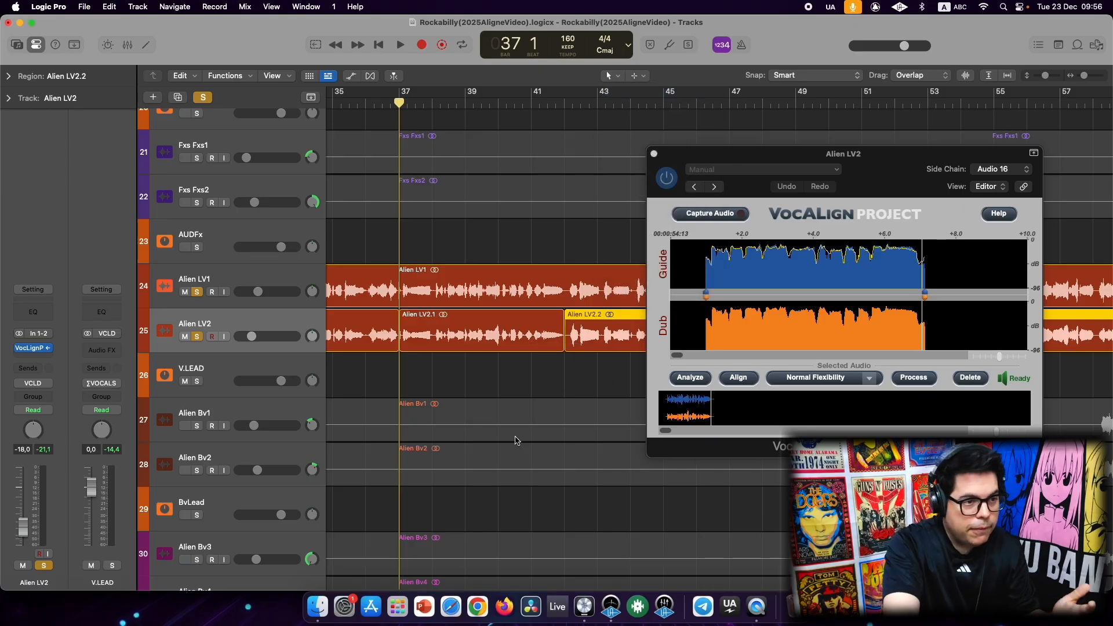
Step: Bounce the Alien LV2 section between bars 37 and 42 in place to a new track named Alien LV2Aligne, leaving the source
left_click(481, 342)
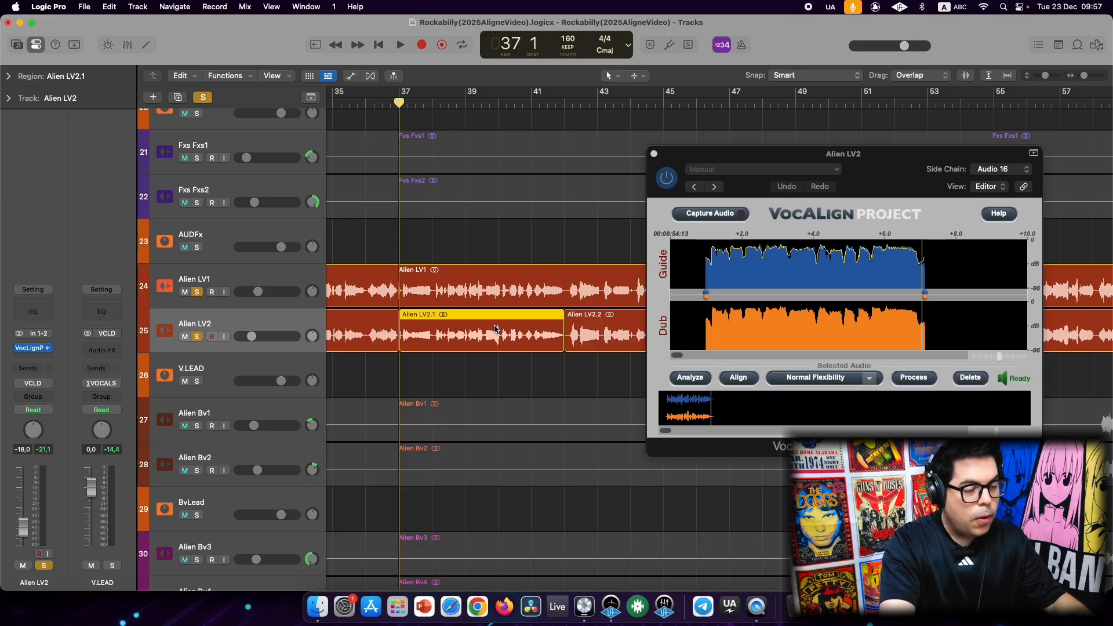
key("ctrl+b")
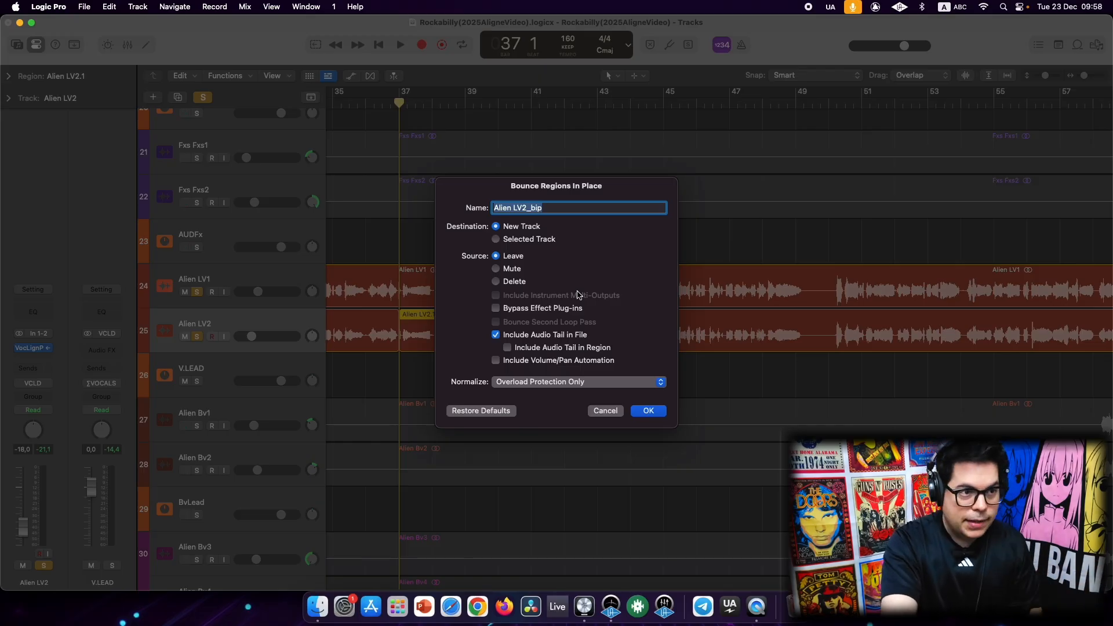
left_click(549, 209)
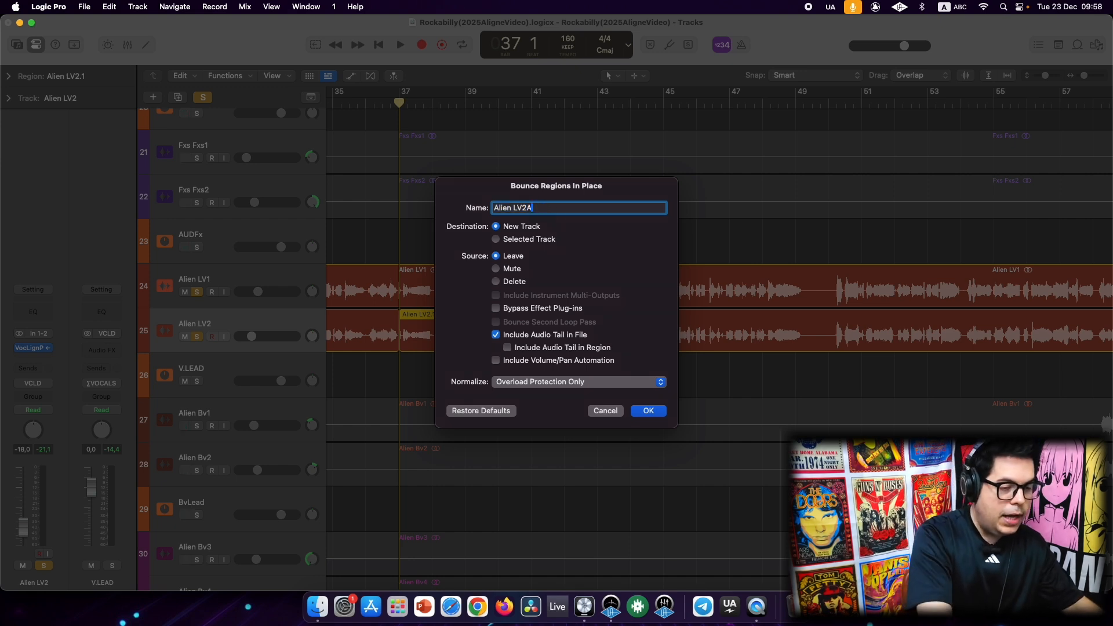
type("Aligne")
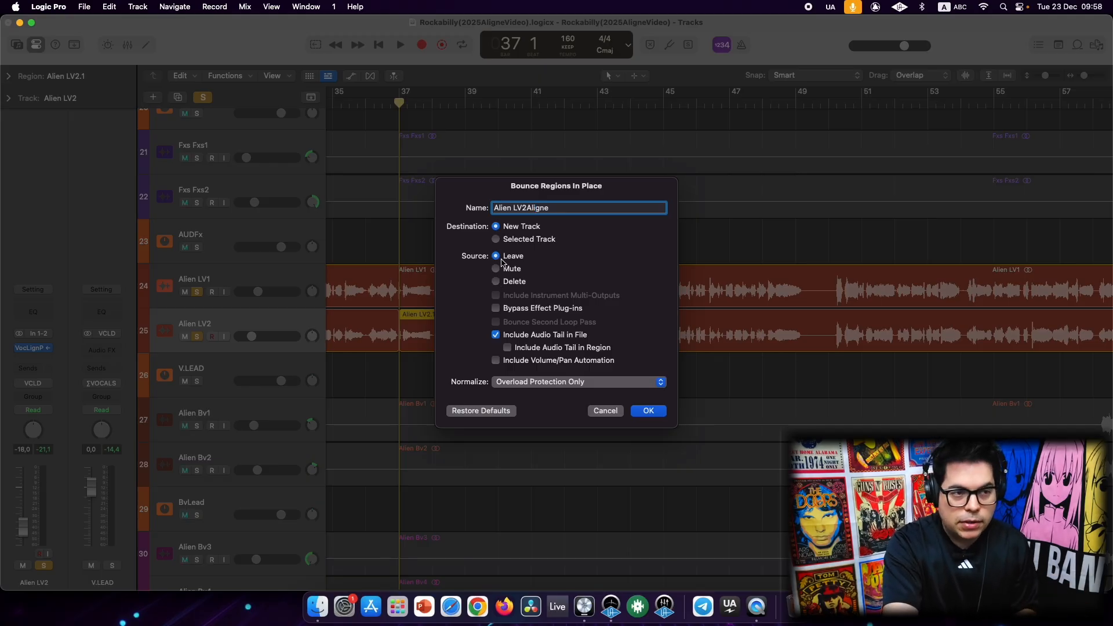
left_click(646, 413)
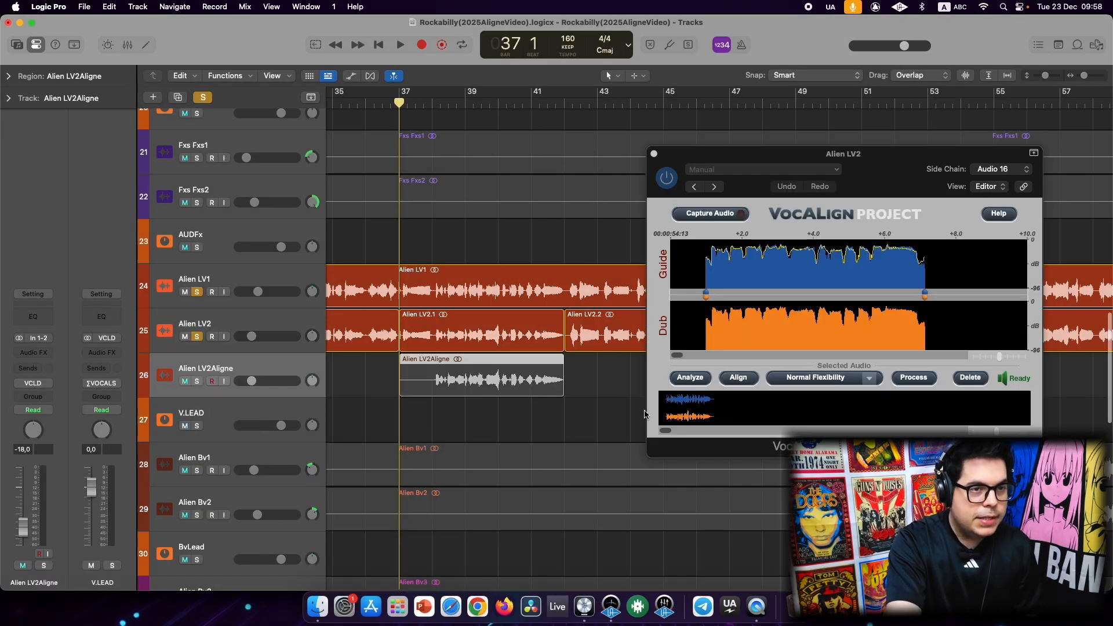
Step: Close the VocAlign window and switch the solo from the Alien LV2 track to the bounced Alien LV2Aligne track
left_click(654, 154)
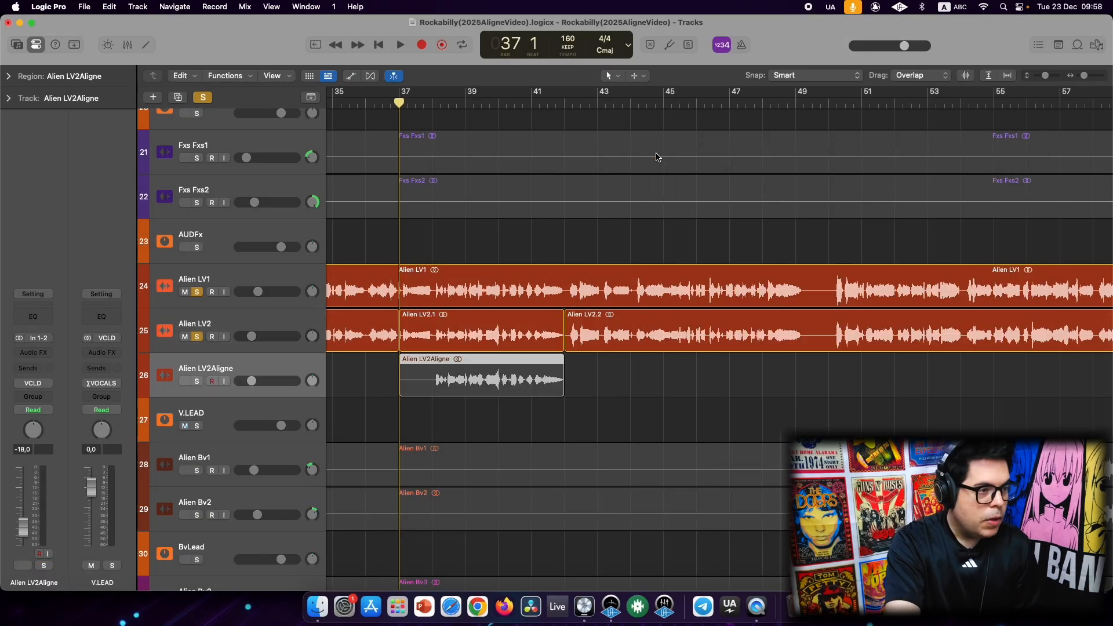
left_click(236, 321)
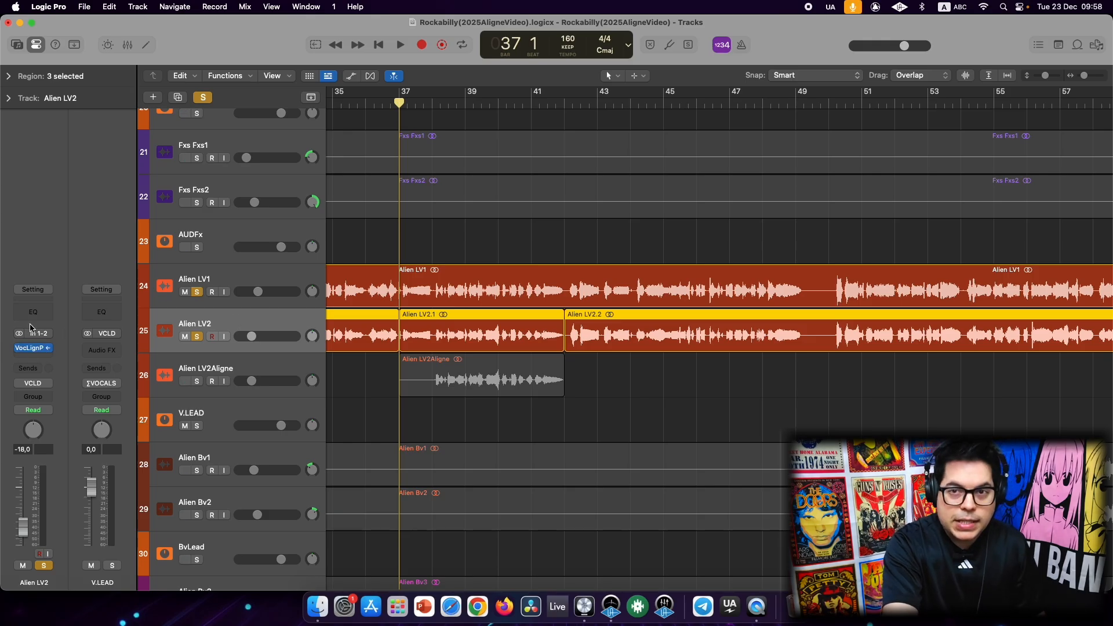
left_click(275, 367)
left_click(184, 337)
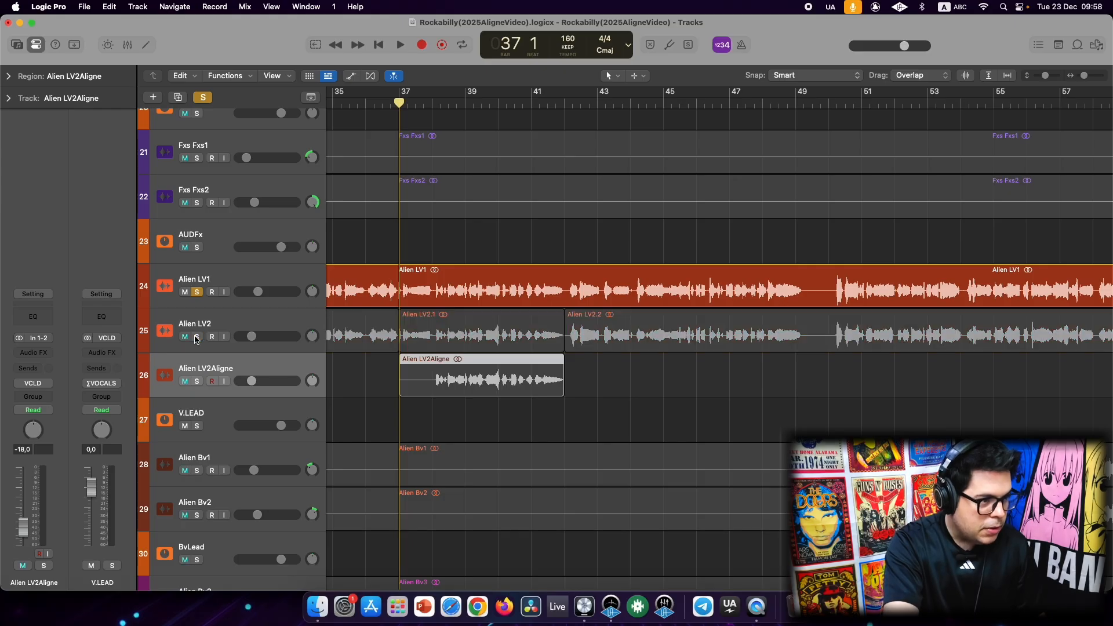
left_click(197, 383)
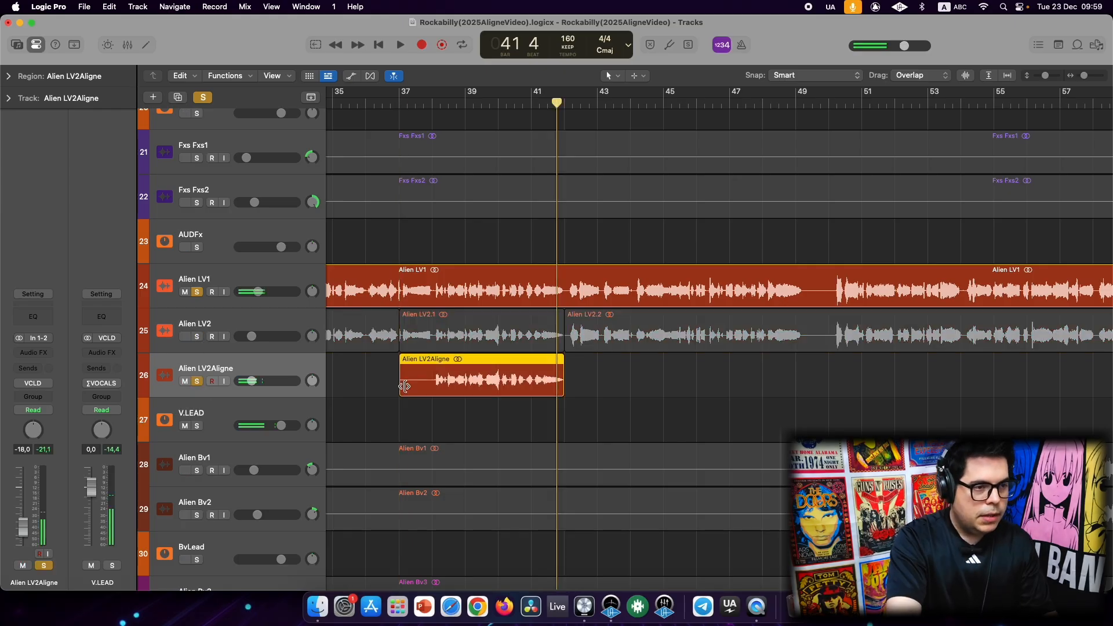
Step: Trim the start of the Alien LV2Aligne region to bar 38 and play it back from there
left_click_drag(402, 383, 433, 387)
left_click(433, 105)
key("space")
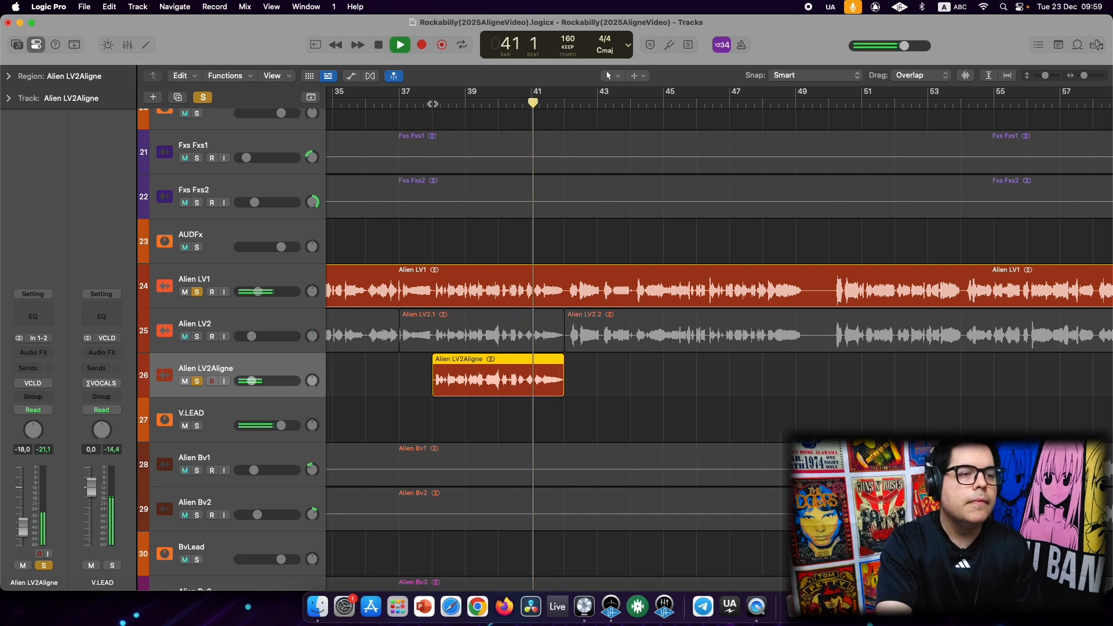
key("space")
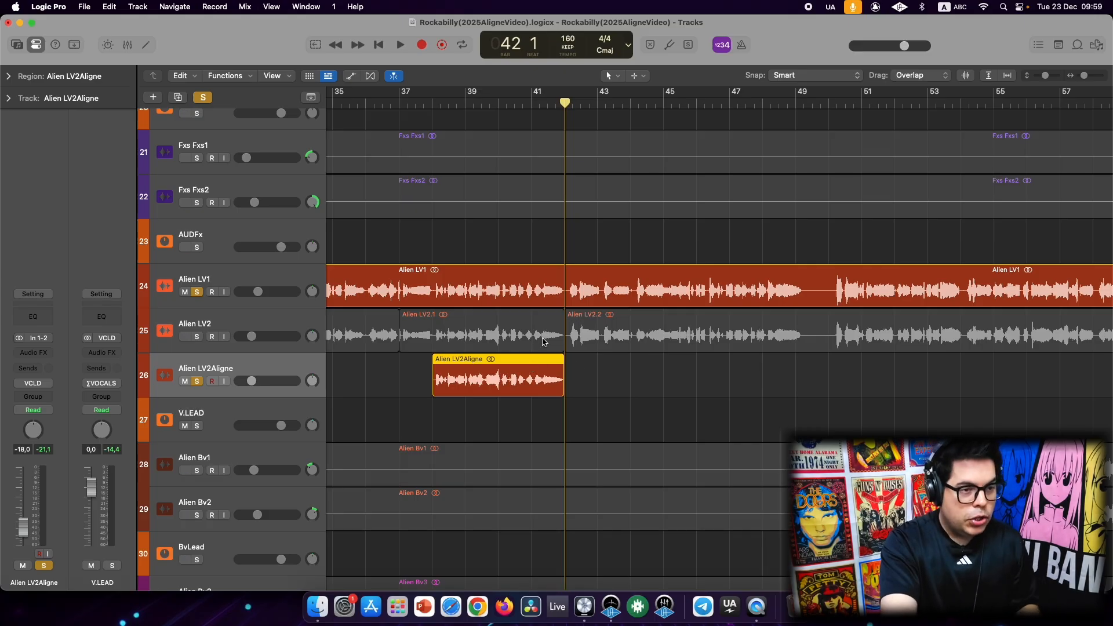
Step: Open the Alien LV2Aligne region in the audio editor and turn on Flex for its track in Flex Pitch mode
left_click(633, 368)
left_click(514, 365)
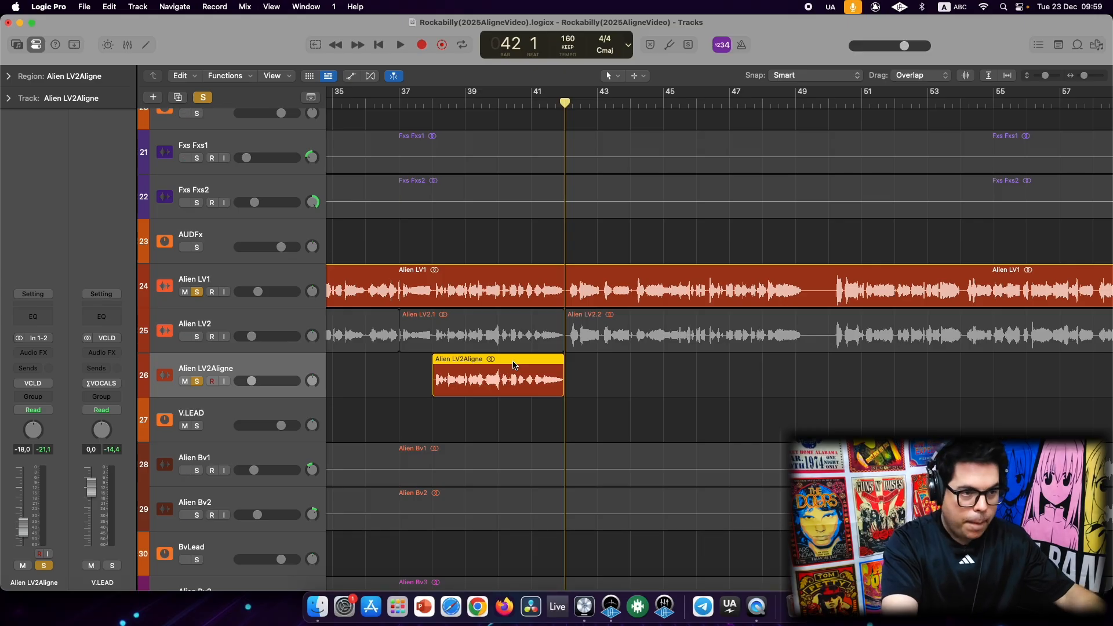
double_click(513, 365)
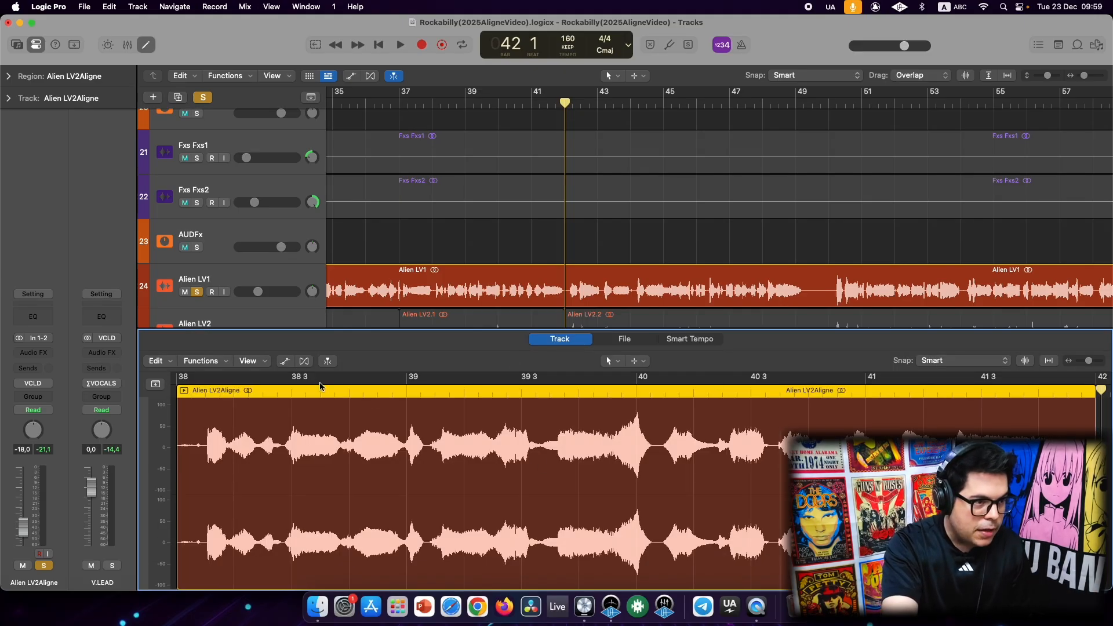
left_click(305, 364)
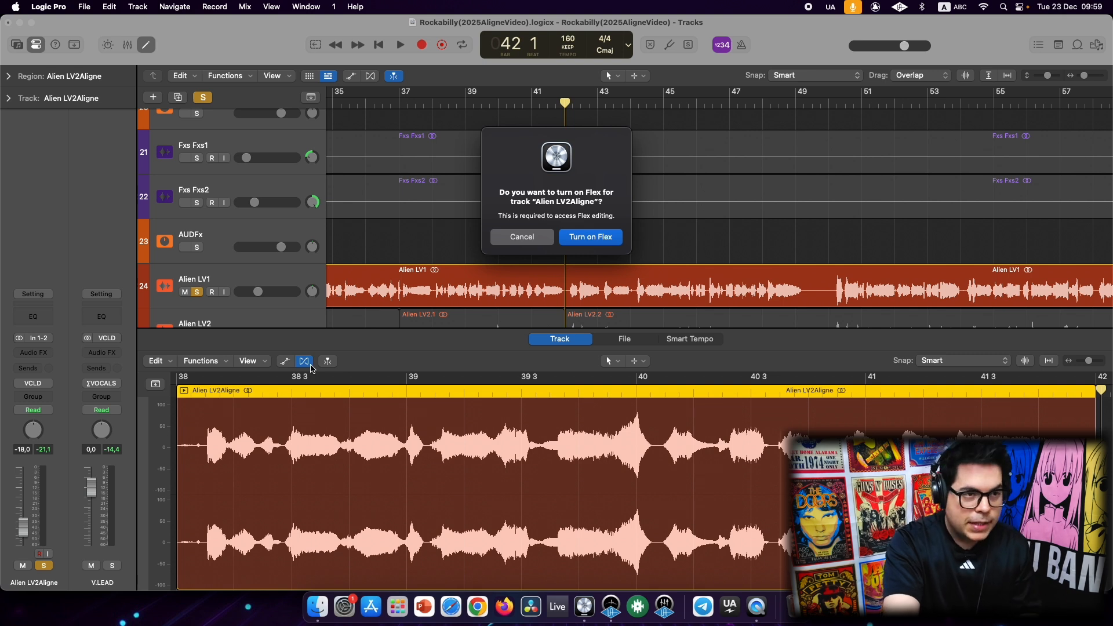
left_click(584, 237)
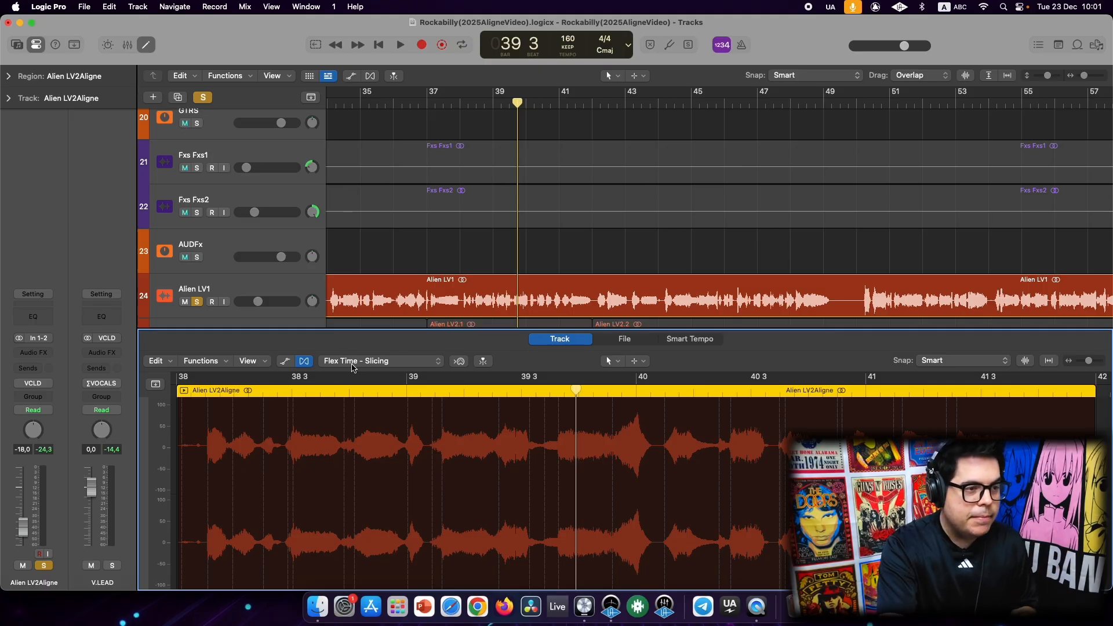
left_click(400, 366)
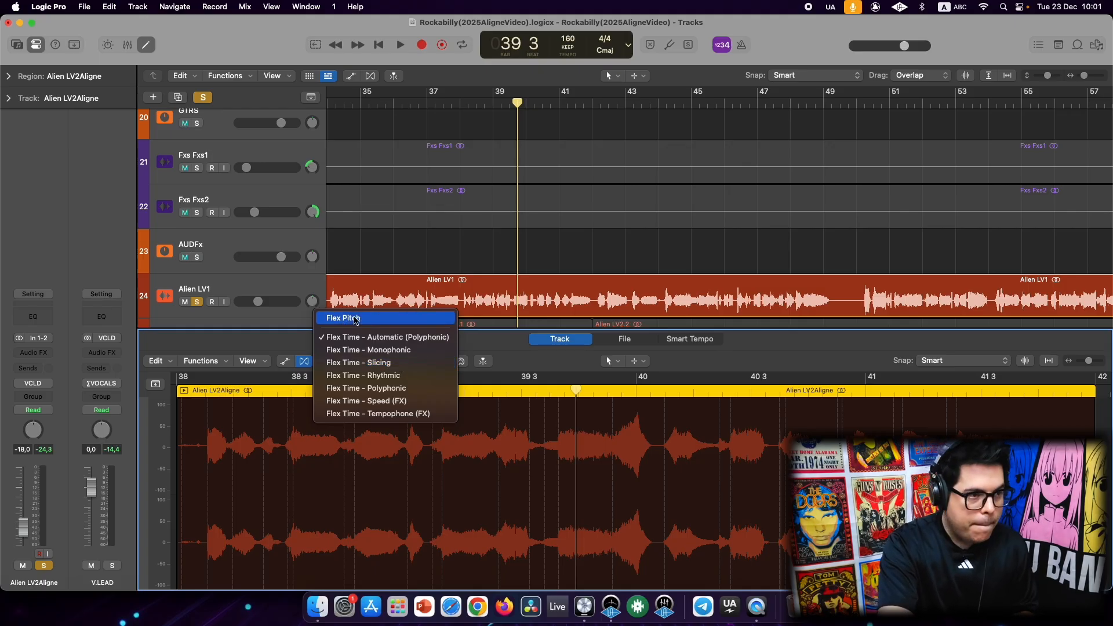
left_click(356, 318)
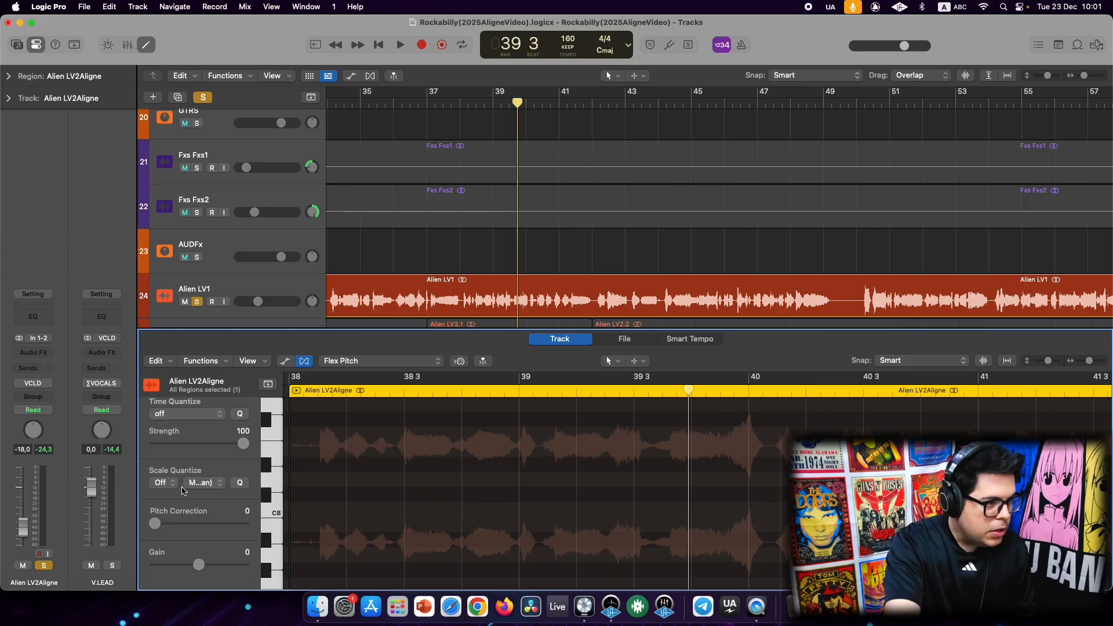
Step: Examine the scale quantize settings and the region's detected pitch notes around C3, with the playhead near the start of bar 38
scroll(184, 491, "up", 1)
scroll(184, 491, "down", 3)
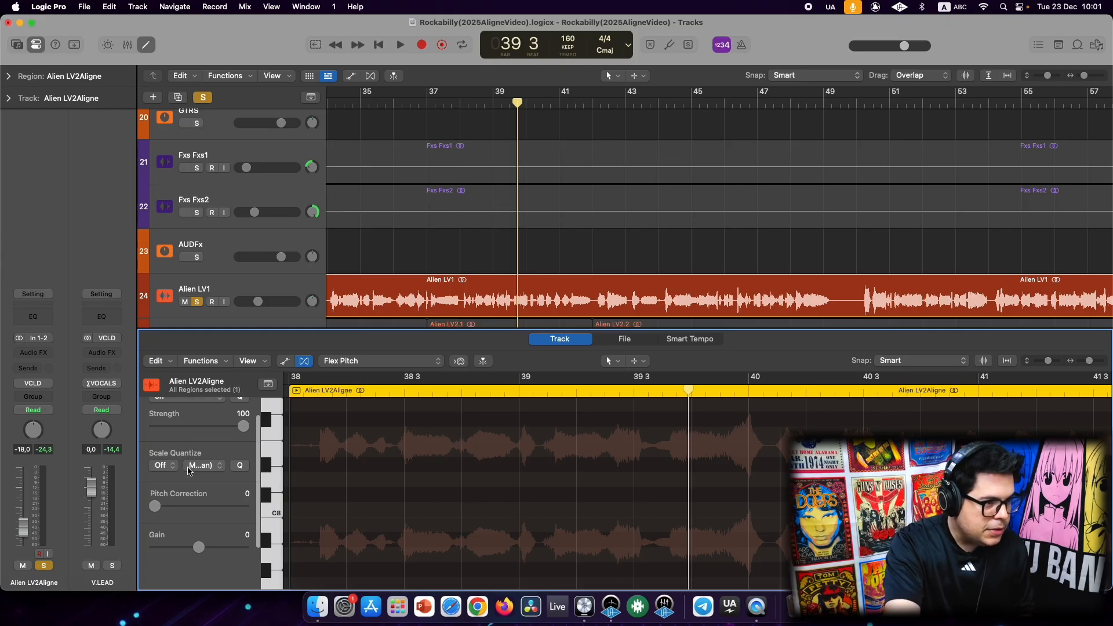
scroll(205, 502, "down", 2)
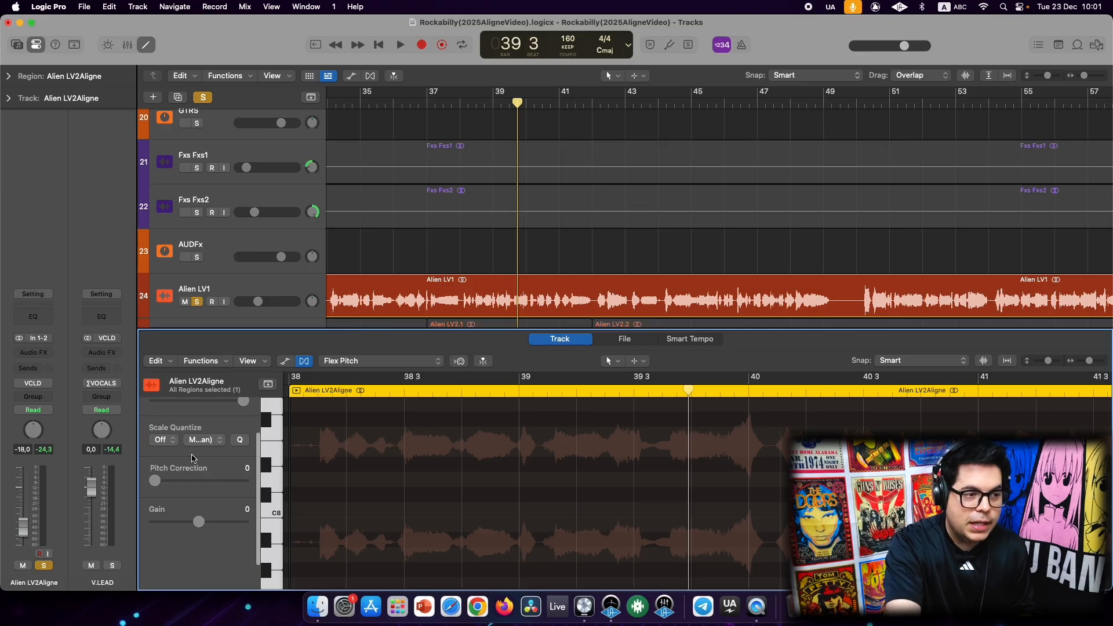
scroll(355, 488, "down", 5)
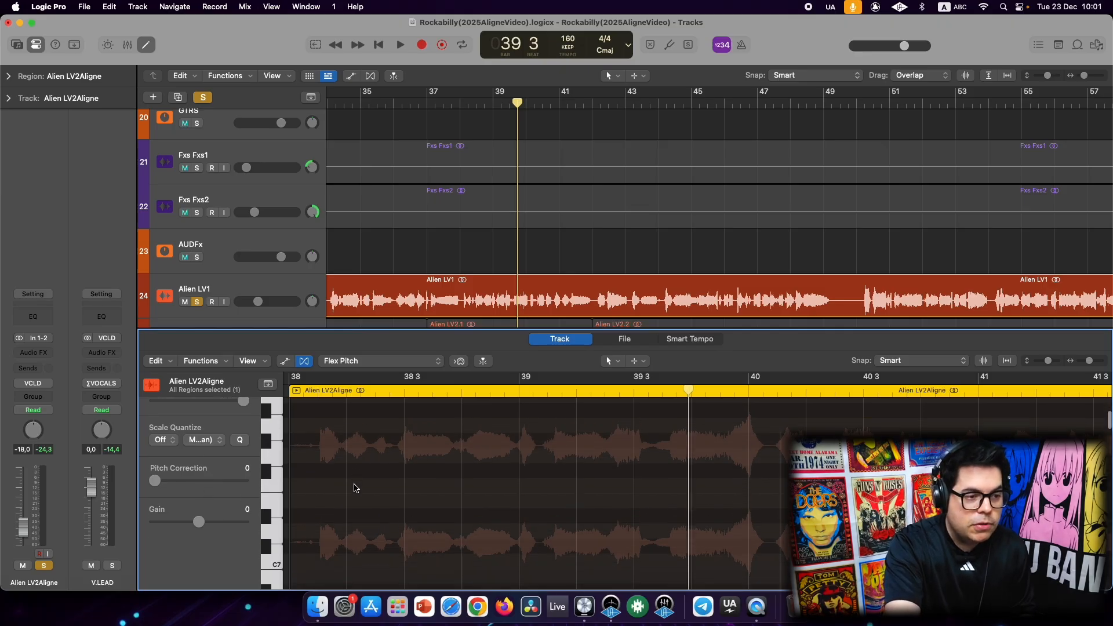
scroll(355, 488, "down", 8)
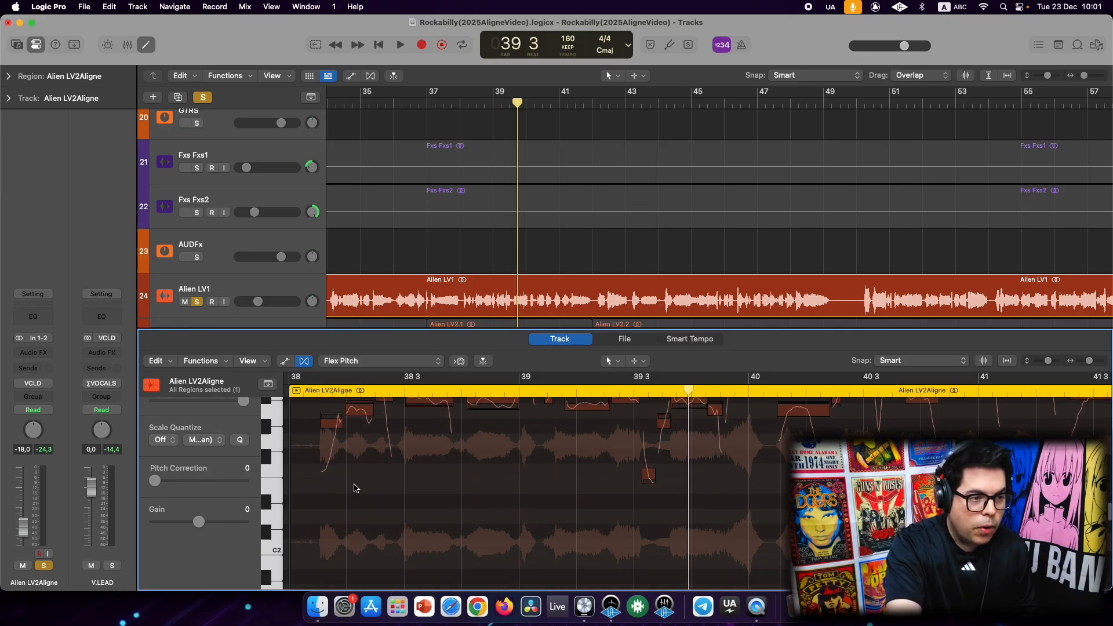
scroll(356, 488, "up", 2)
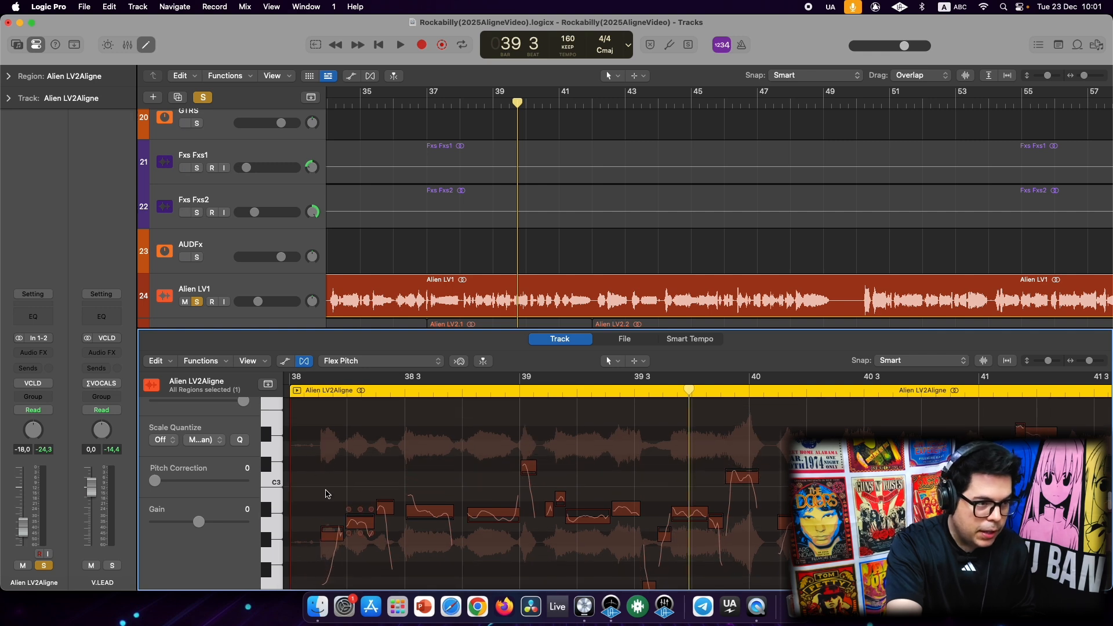
left_click(320, 392)
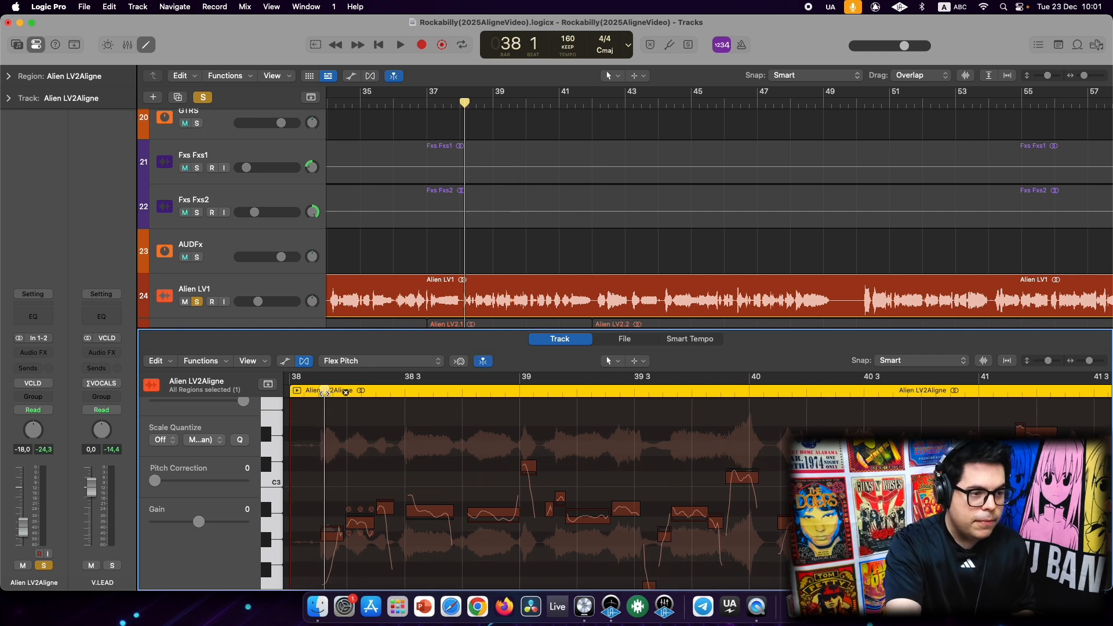
left_click(354, 467)
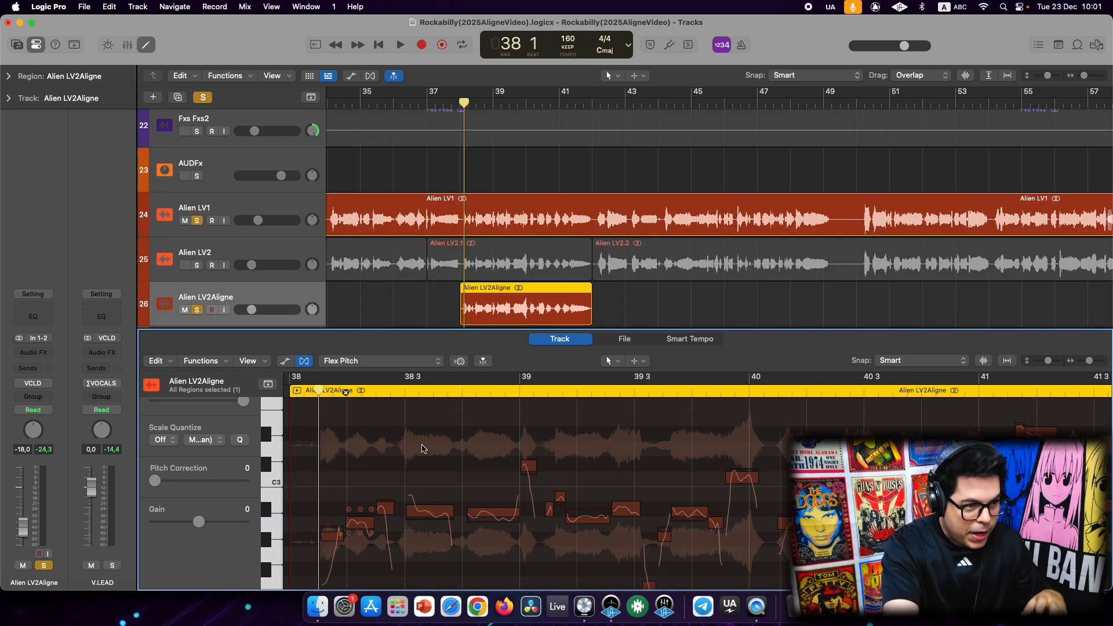
left_click(481, 364)
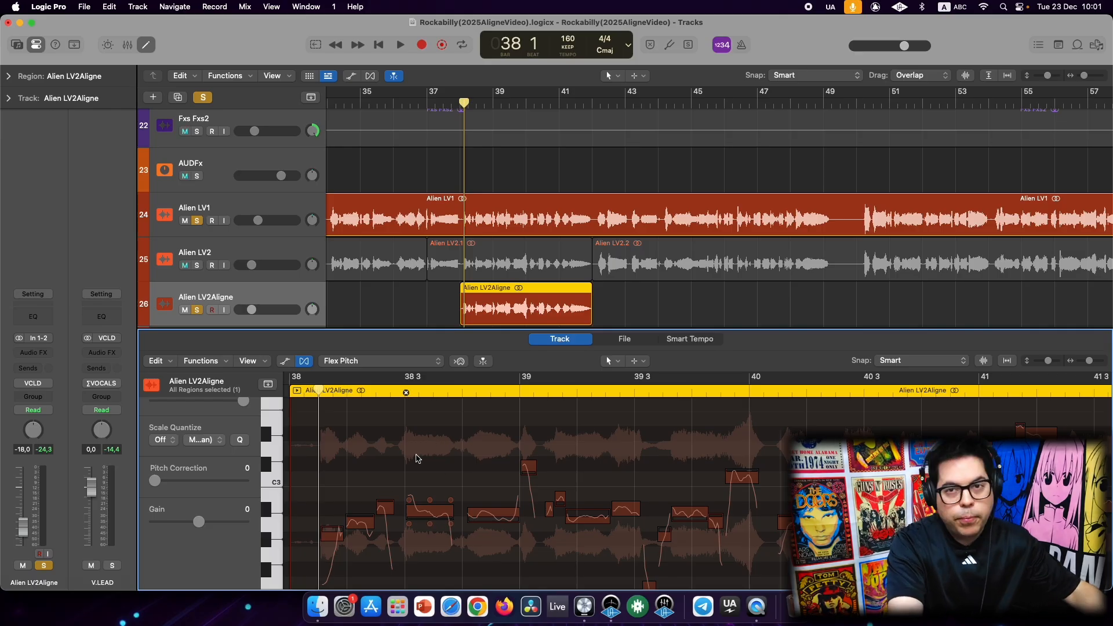
Step: Select all pitch notes of the Alien LV2Aligne region and scale-quantize them to G Natural Minor (Aeolian)
key("super+a")
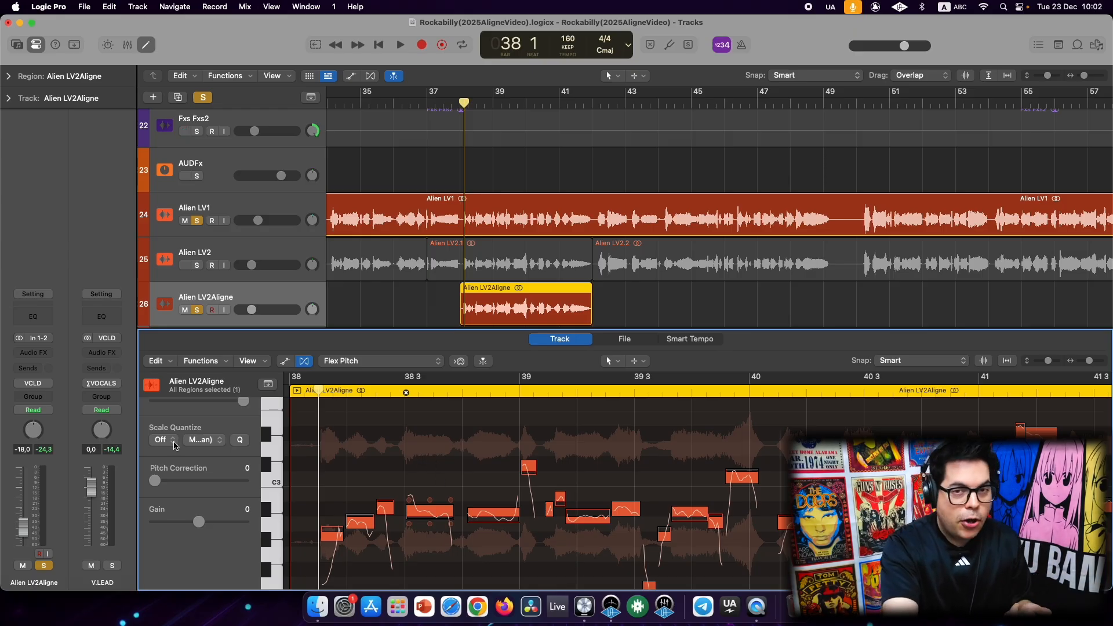
left_click(173, 444)
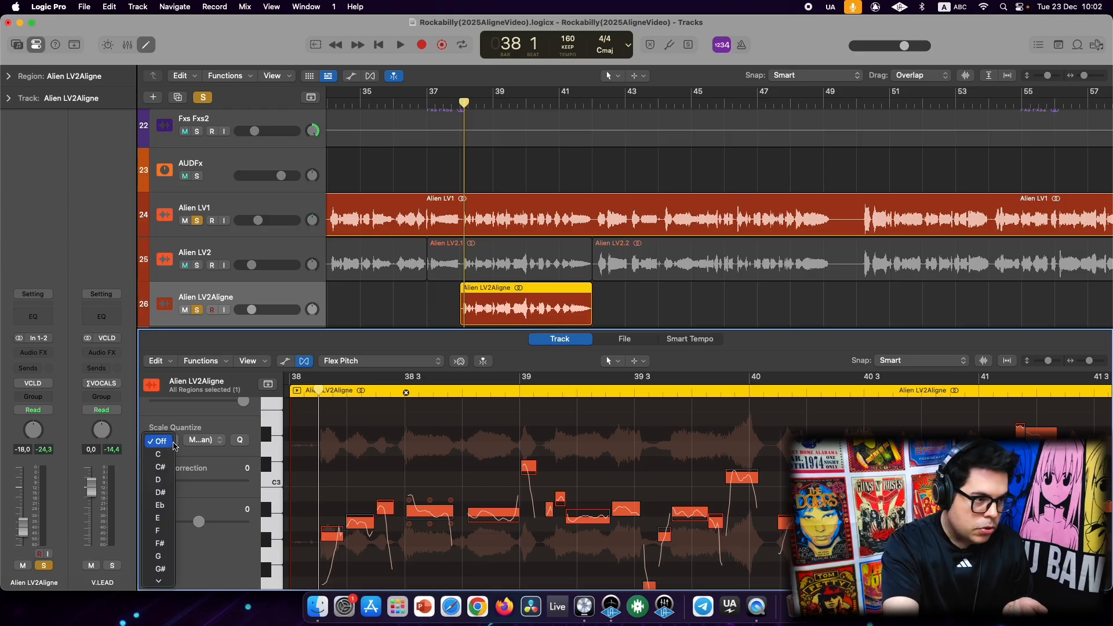
left_click(163, 559)
left_click(217, 443)
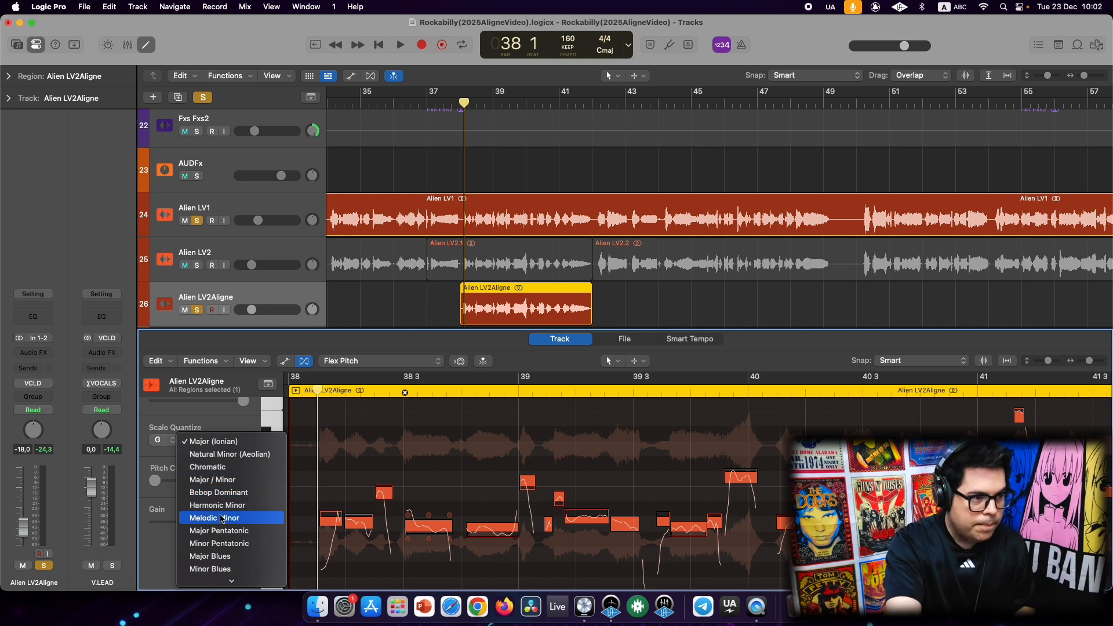
left_click(227, 455)
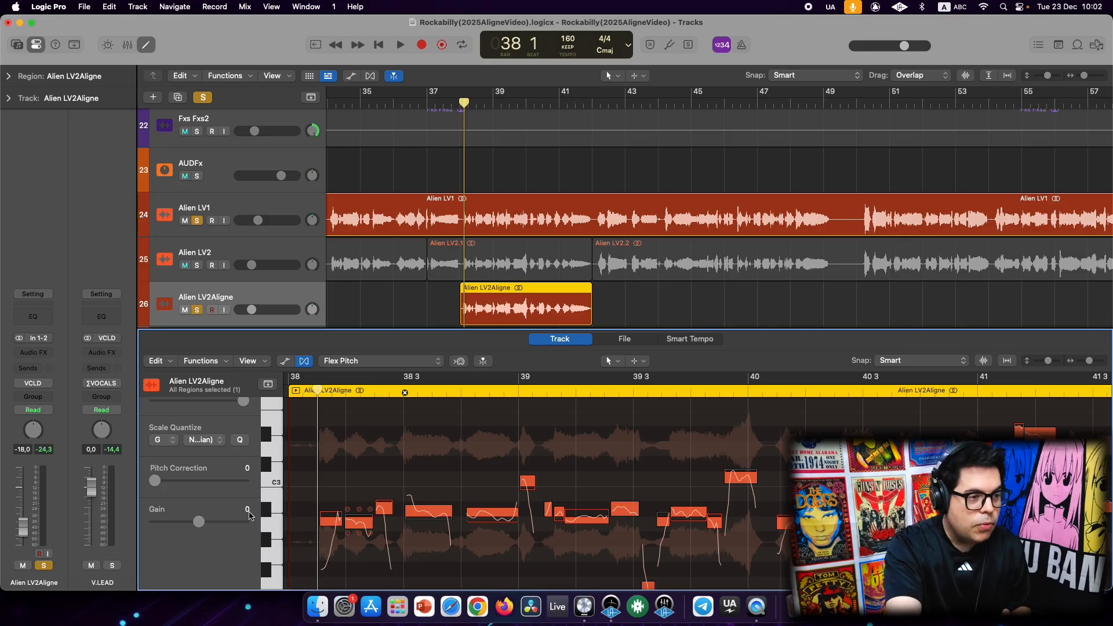
Step: Set the selected notes' pitch correction to 100, unsolo the Alien LV1 track and play back the Alien LV2Aligne region
scroll(251, 517, "up", 2)
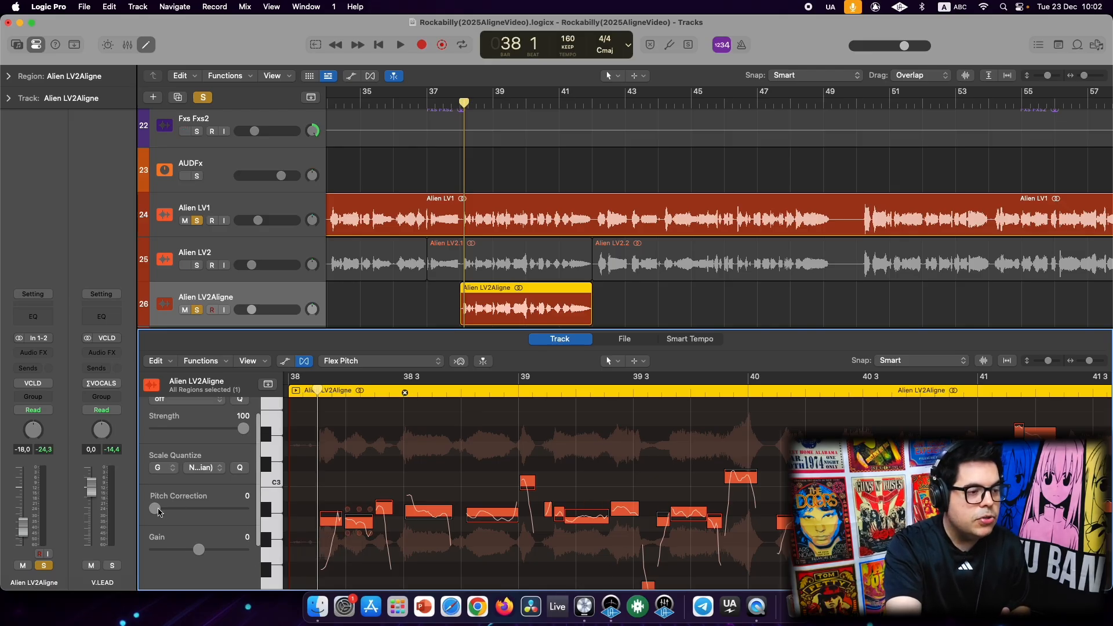
left_click_drag(155, 509, 277, 522)
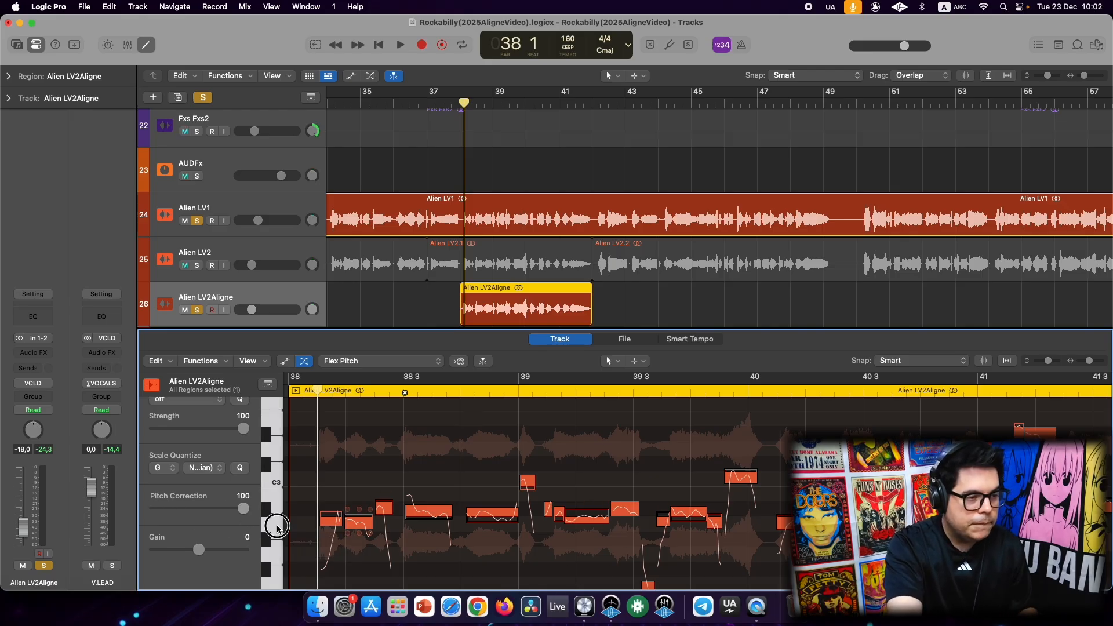
left_click(198, 221)
key("space")
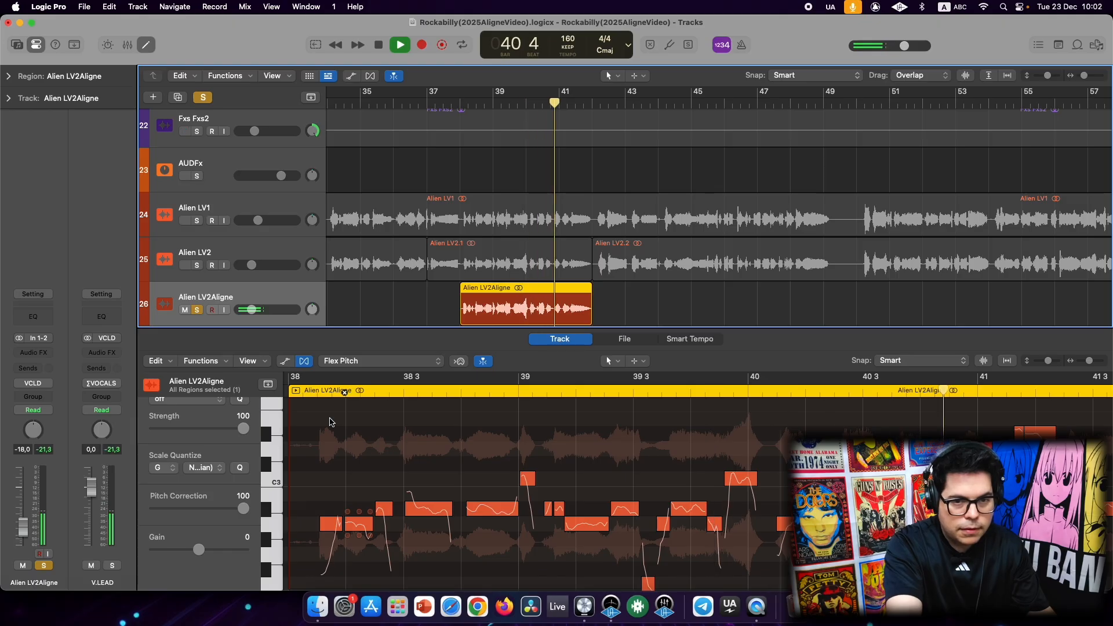
key("space")
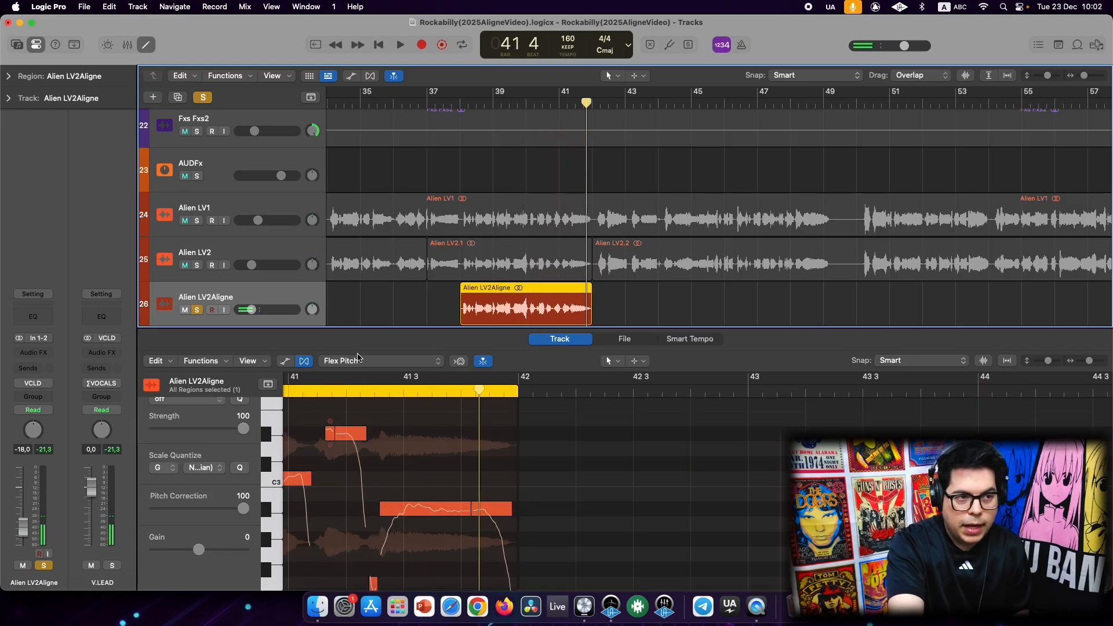
Step: Solo the Alien LV1 track again and split its region at bars 38 and 42 with the Scissors Tool, then restore the Pointer Tool
left_click(481, 264)
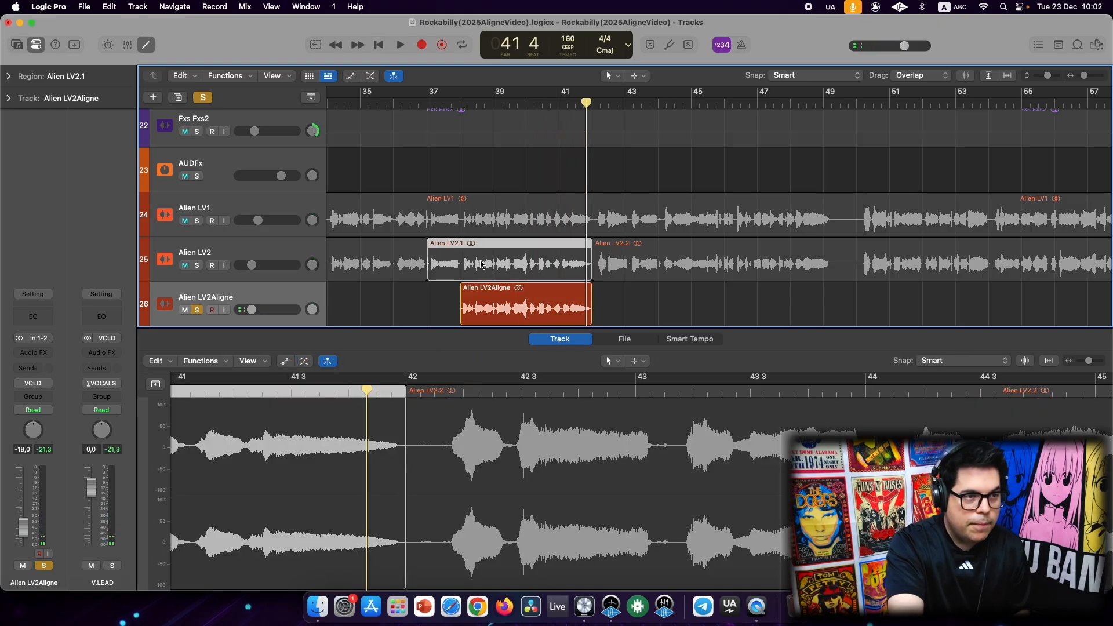
left_click(480, 200)
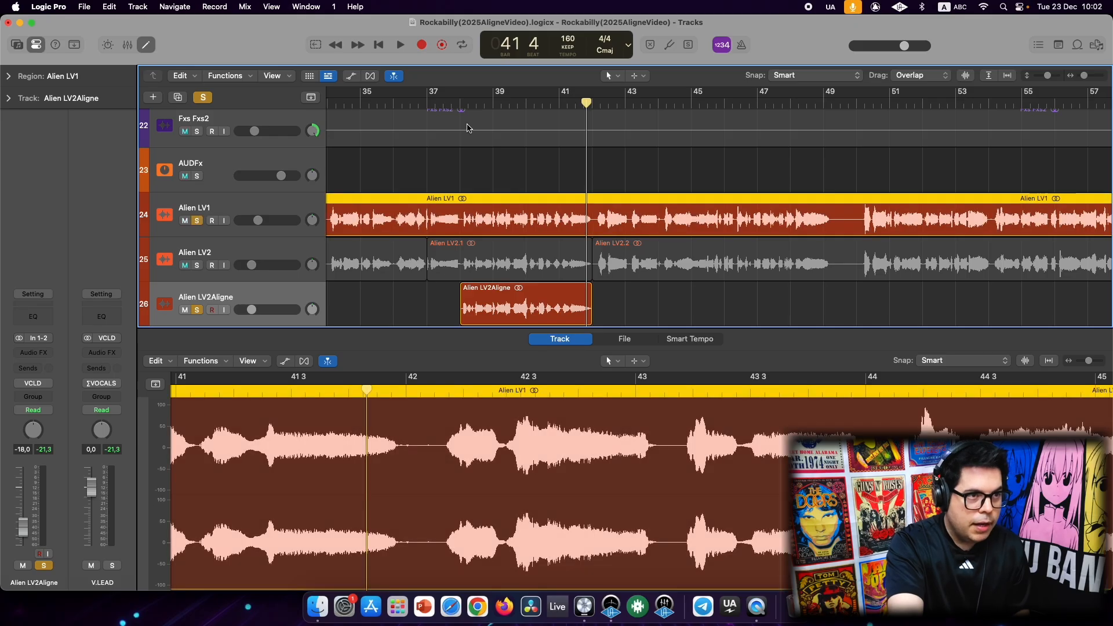
left_click(460, 103)
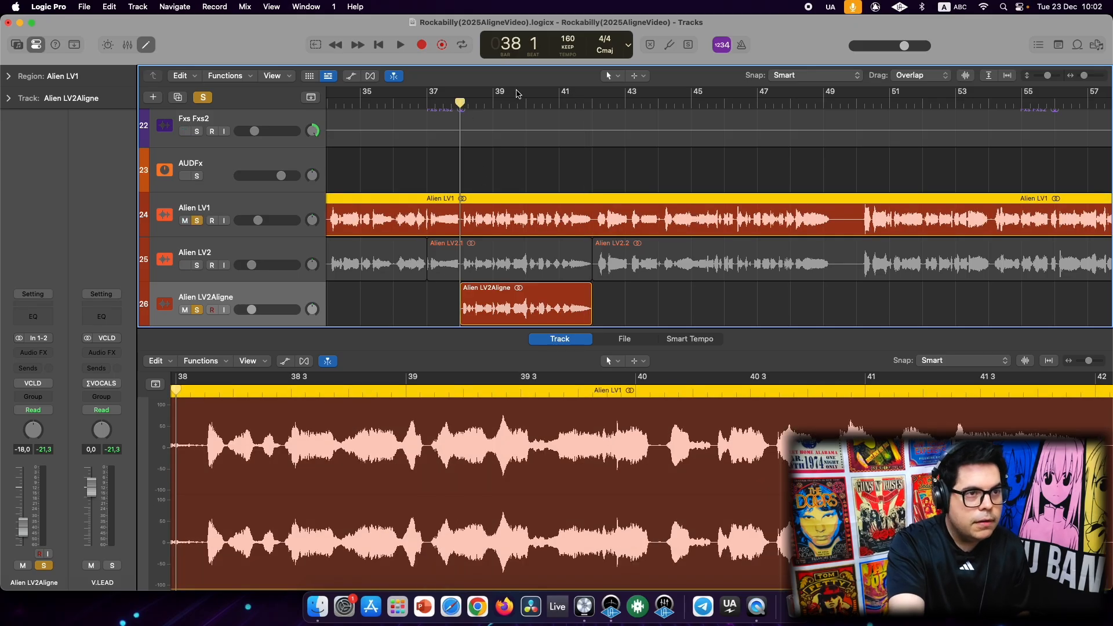
left_click(612, 75)
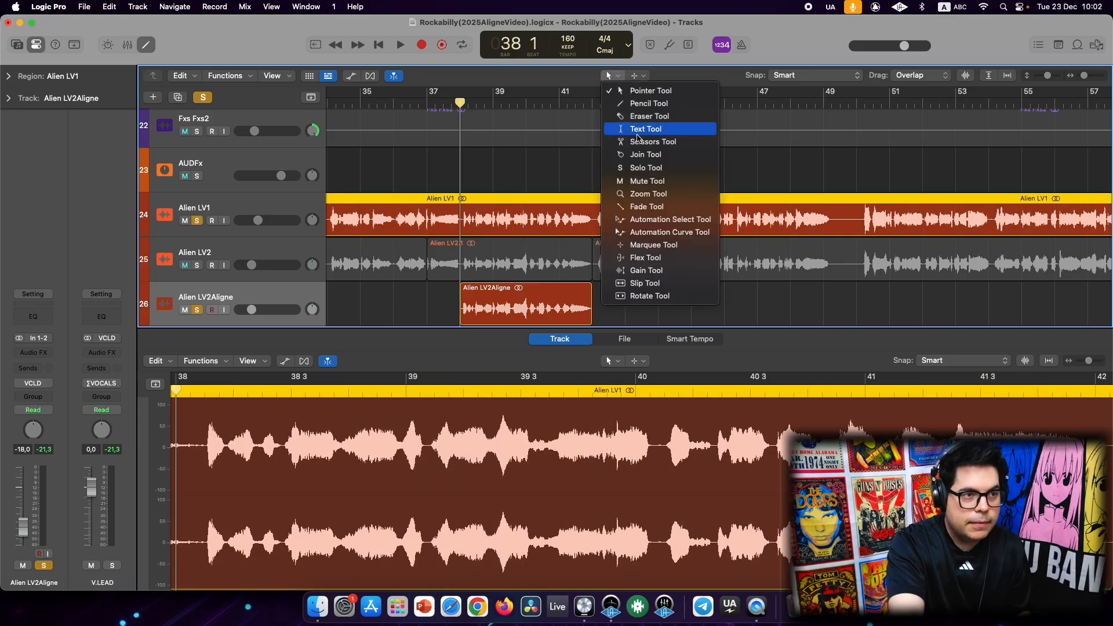
left_click(652, 142)
left_click(463, 223)
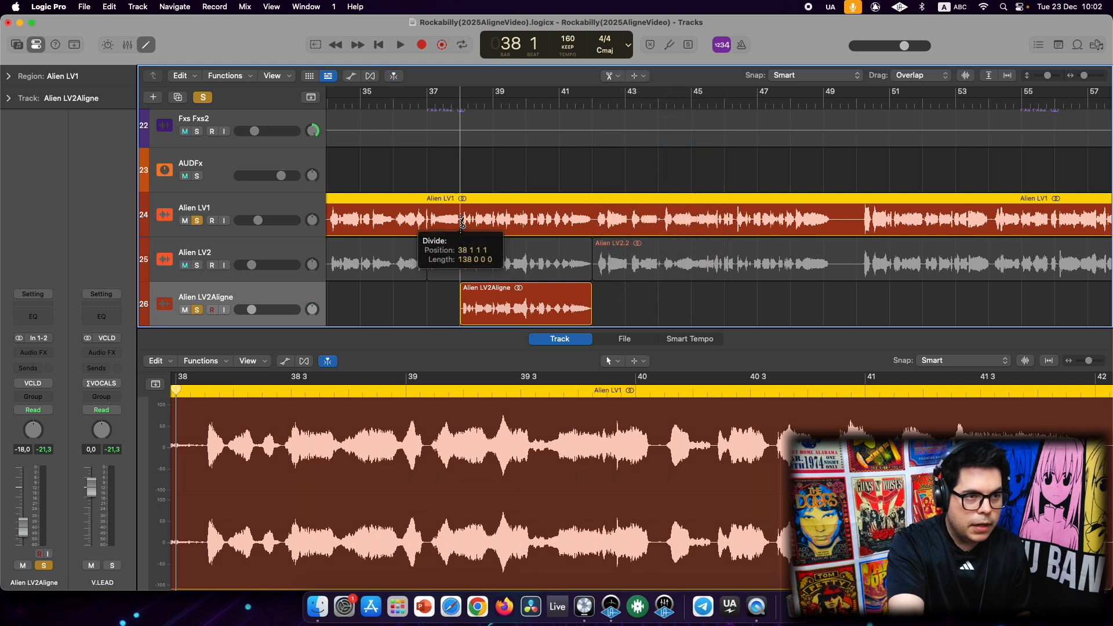
left_click(594, 209)
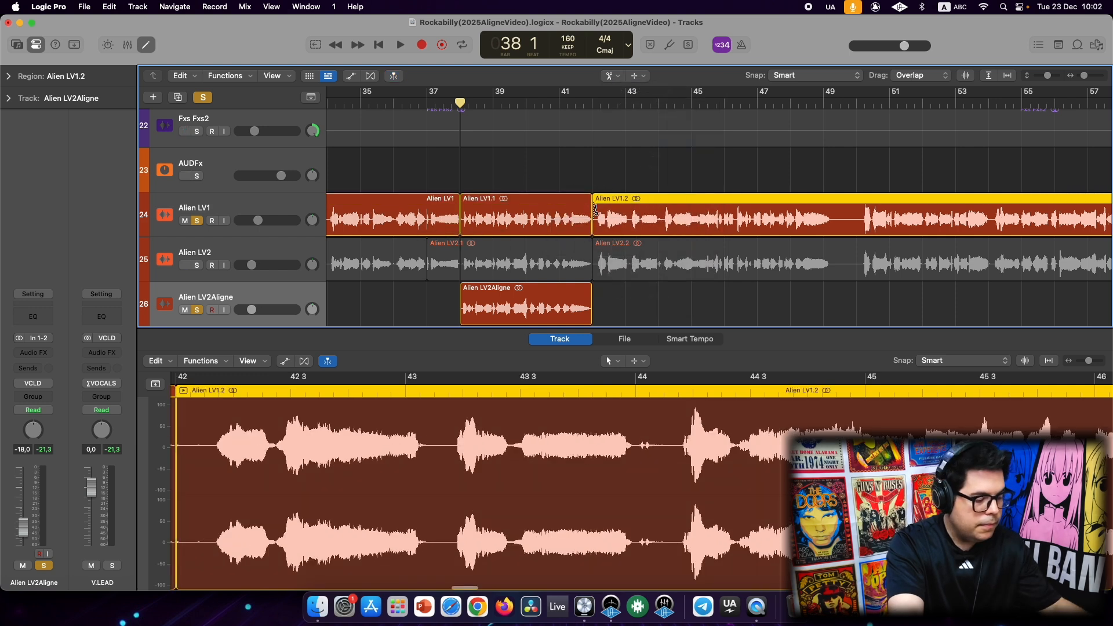
left_click(605, 77)
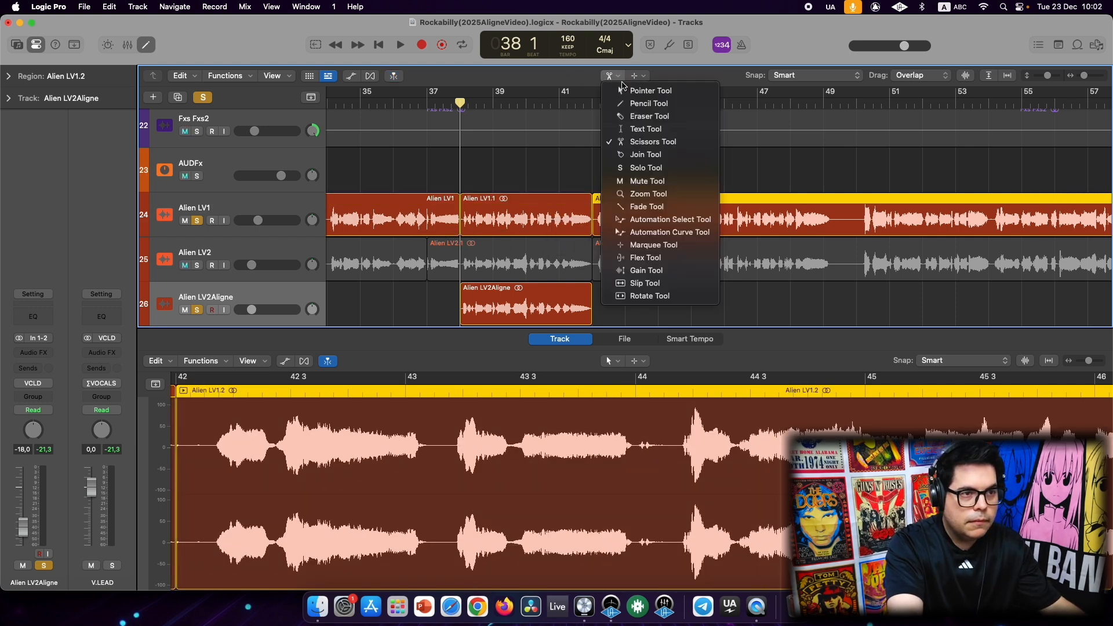
left_click(625, 88)
Step: Select the Alien LV1 segment between bars 38 and 42 and turn on Flex for its track in Flex Pitch mode
left_click(511, 221)
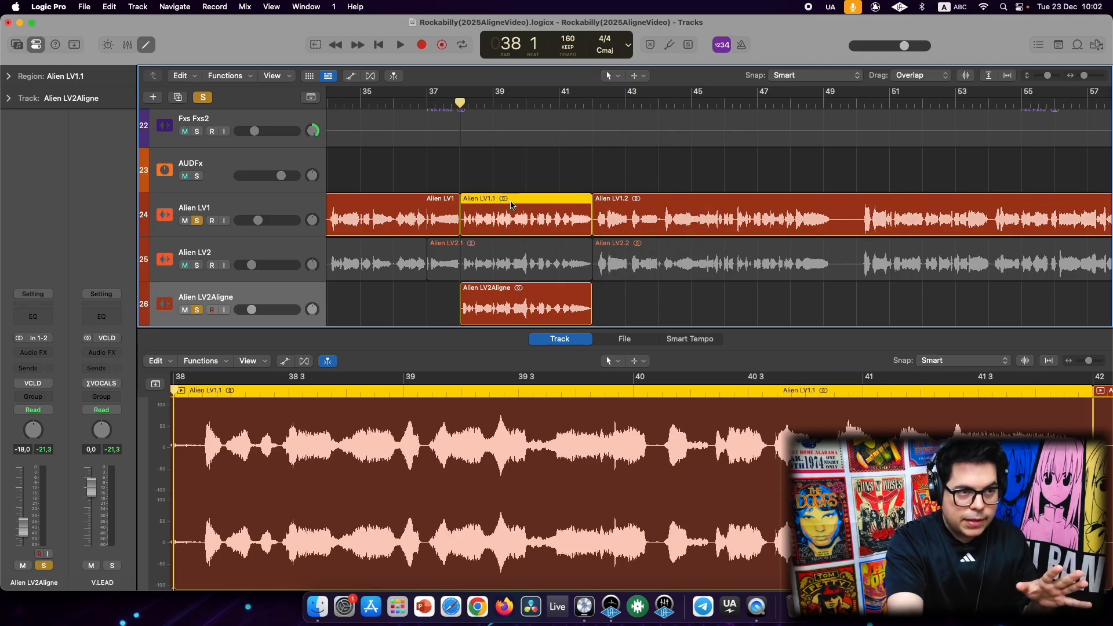
left_click(544, 170)
left_click(532, 208)
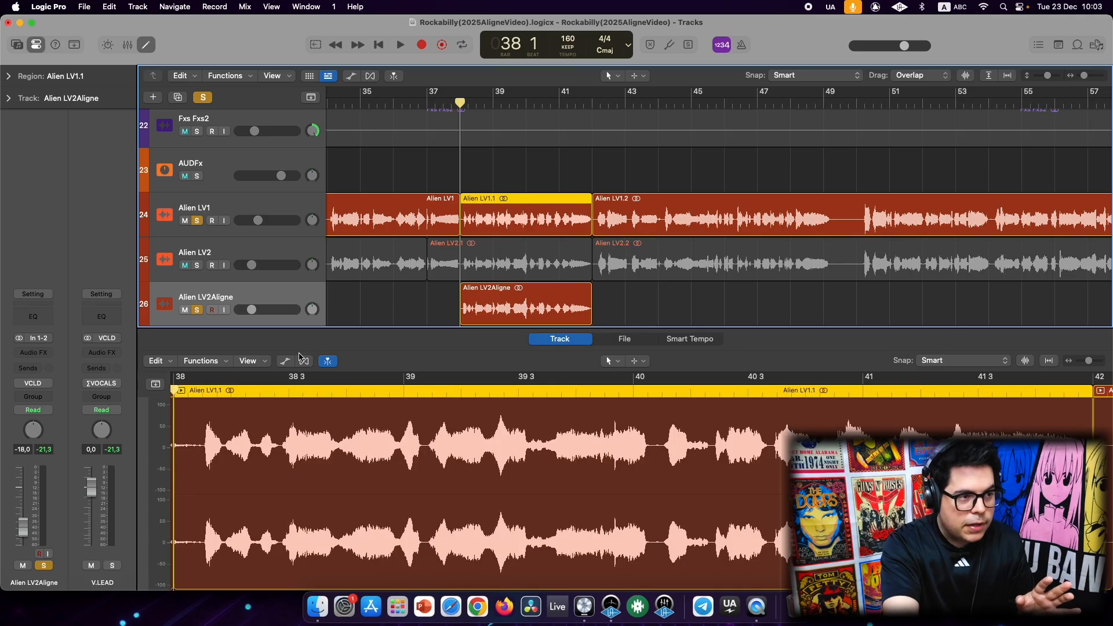
left_click(306, 362)
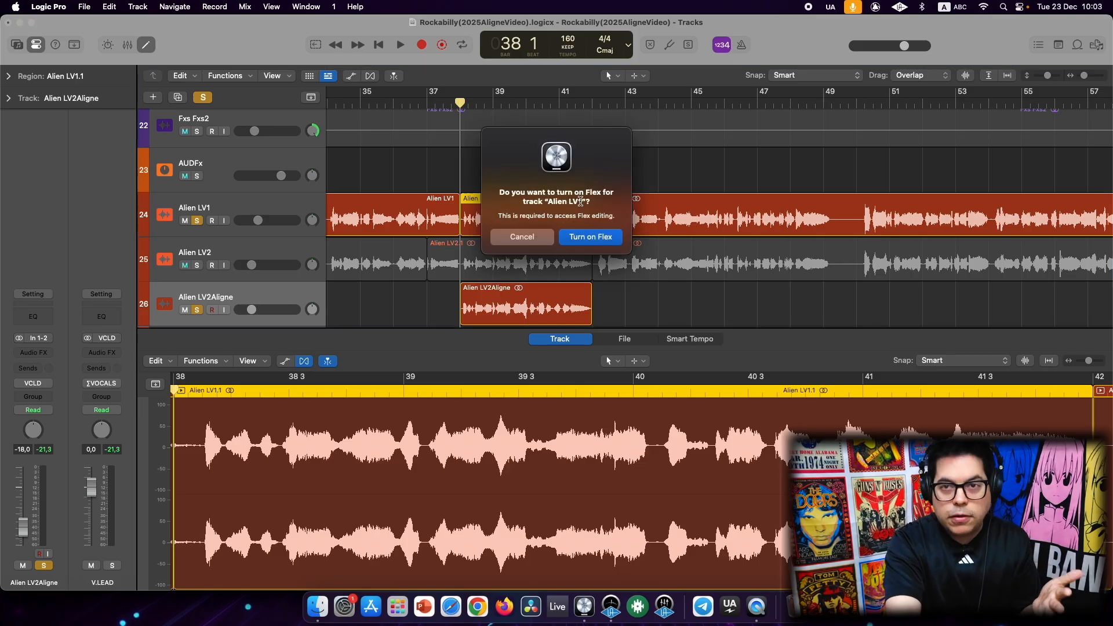
left_click(584, 238)
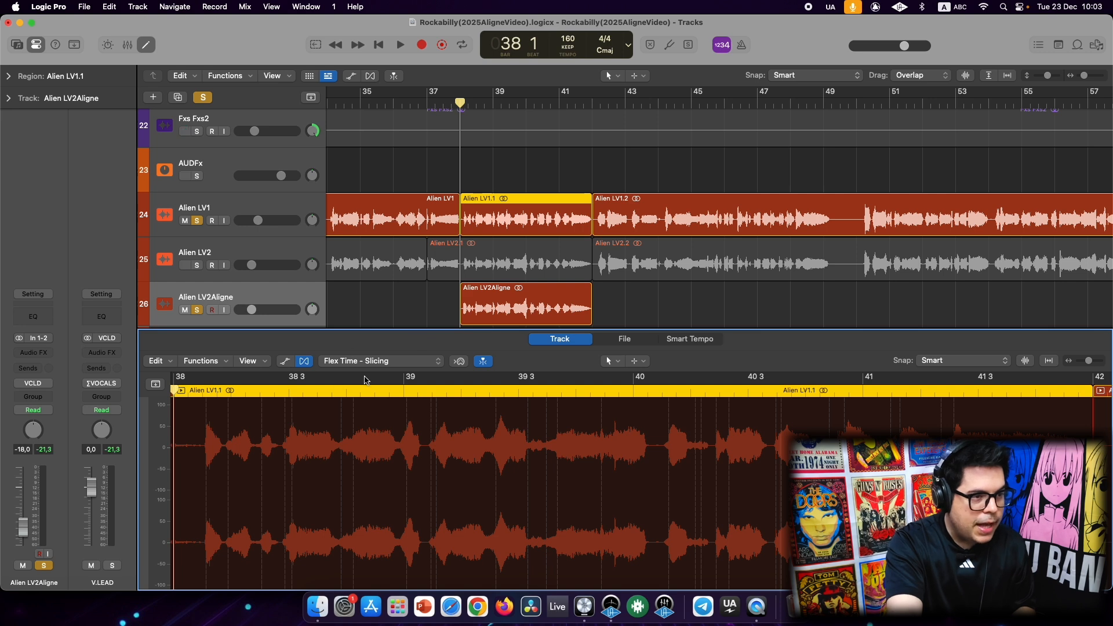
left_click(404, 361)
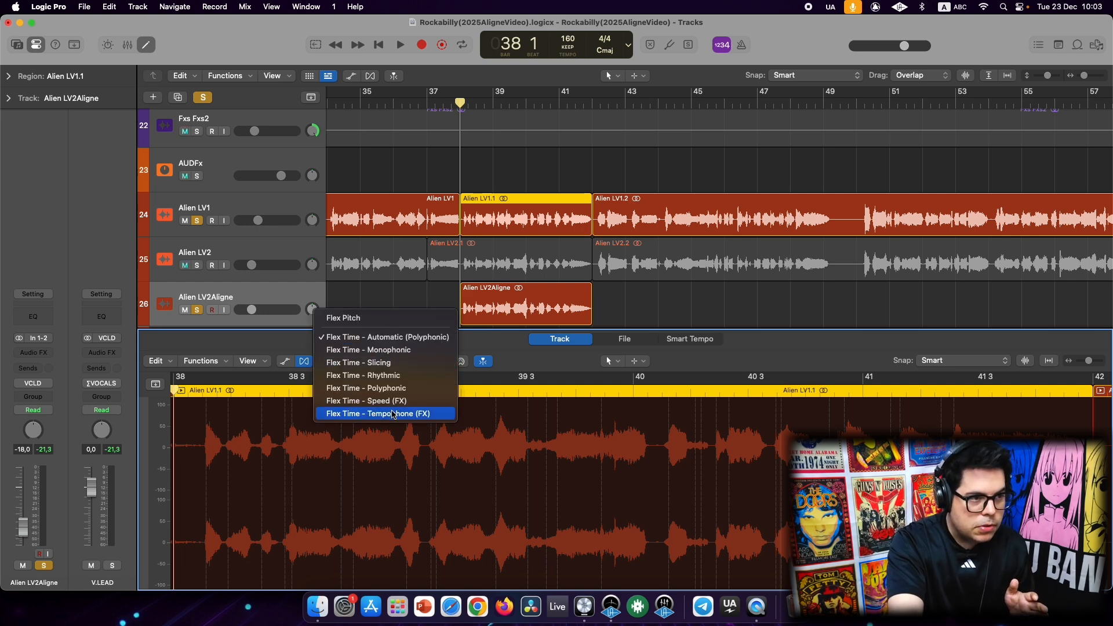
left_click(373, 319)
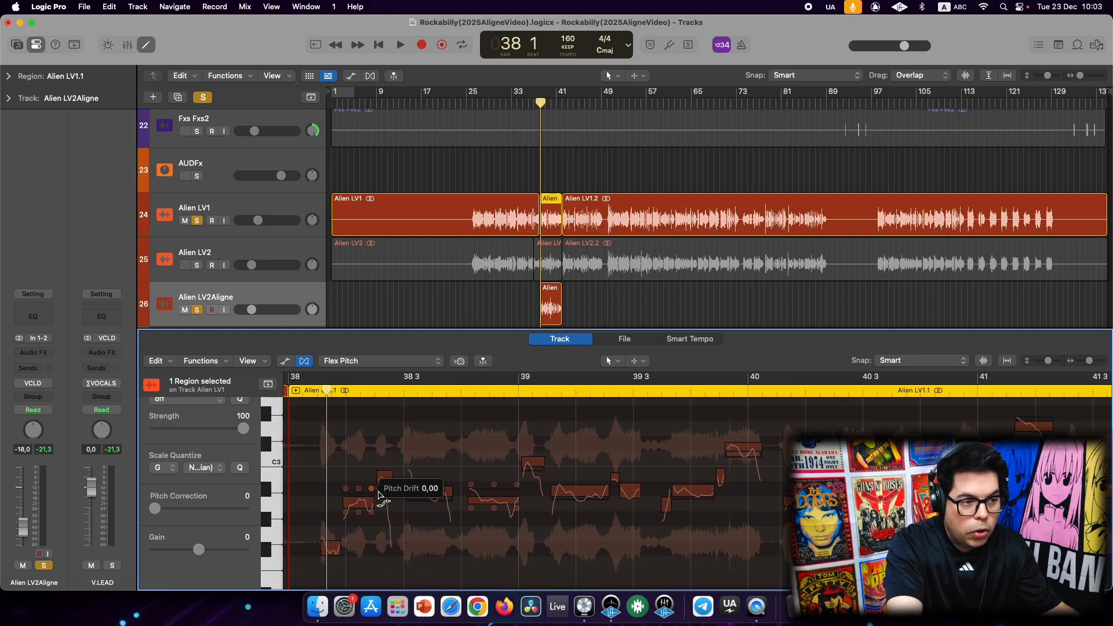
Step: Select all pitch notes of the Alien LV1 segment and scale-quantize them to G Natural Minor (Aeolian)
key("super+a")
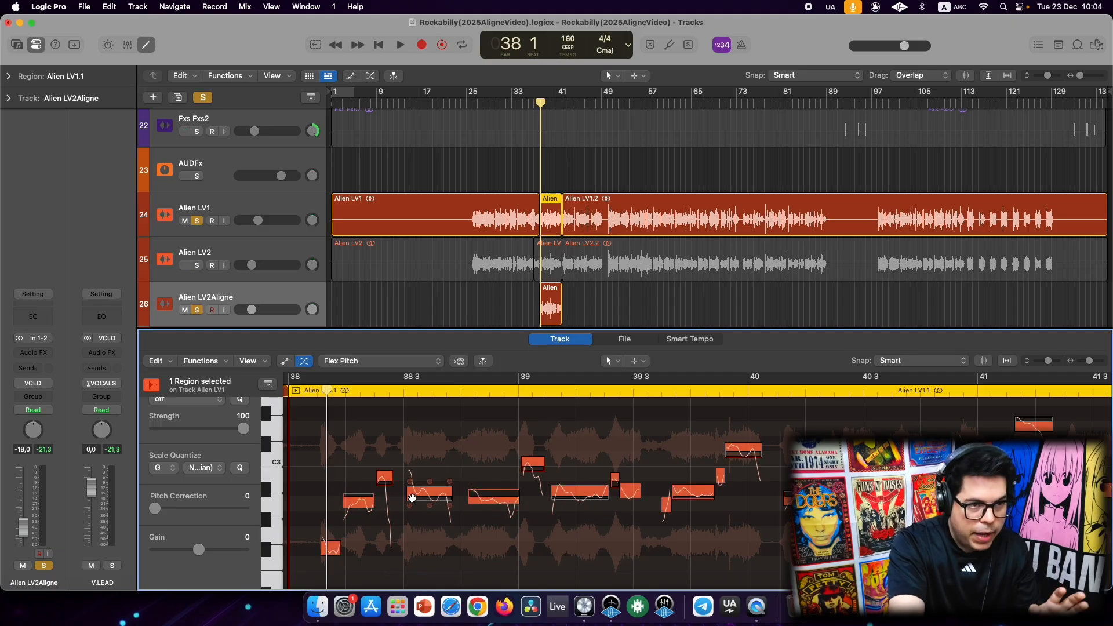
left_click(170, 469)
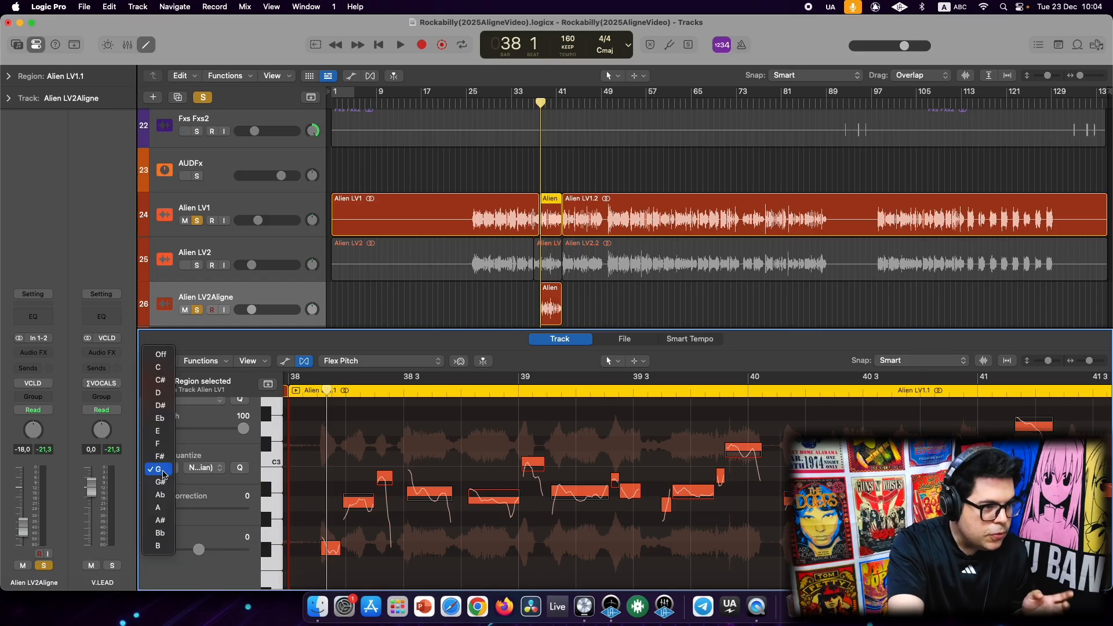
left_click(162, 473)
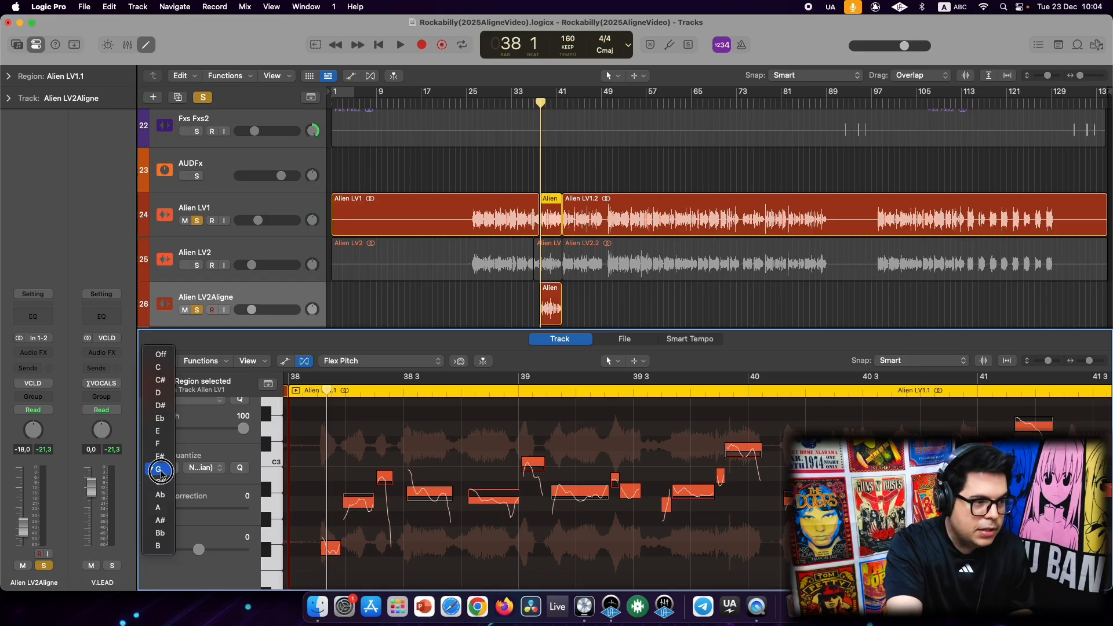
left_click(203, 469)
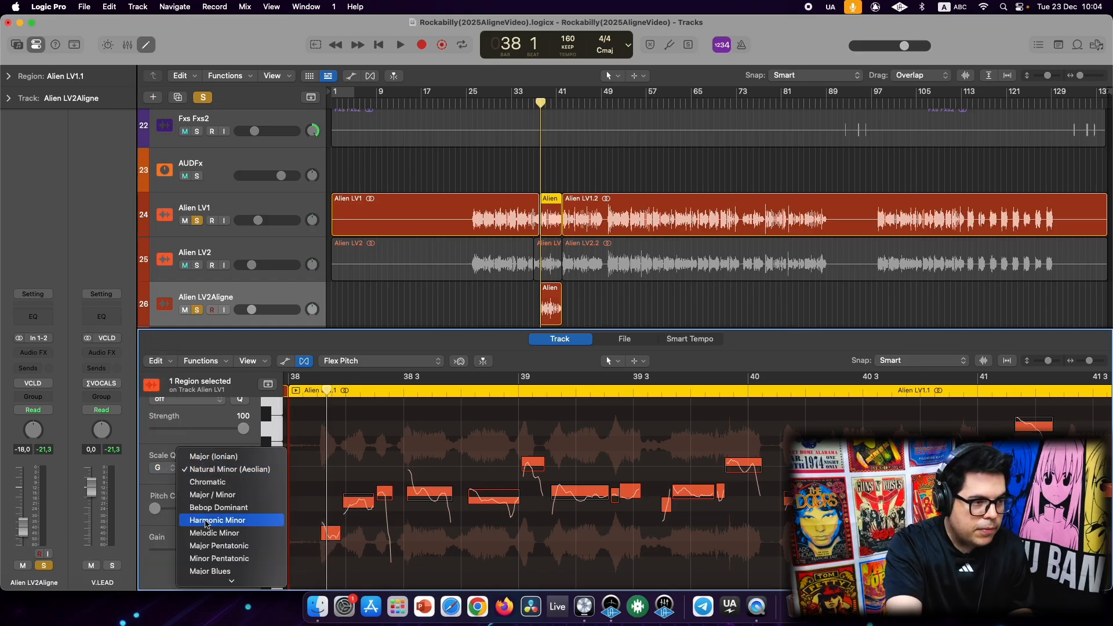
left_click(217, 471)
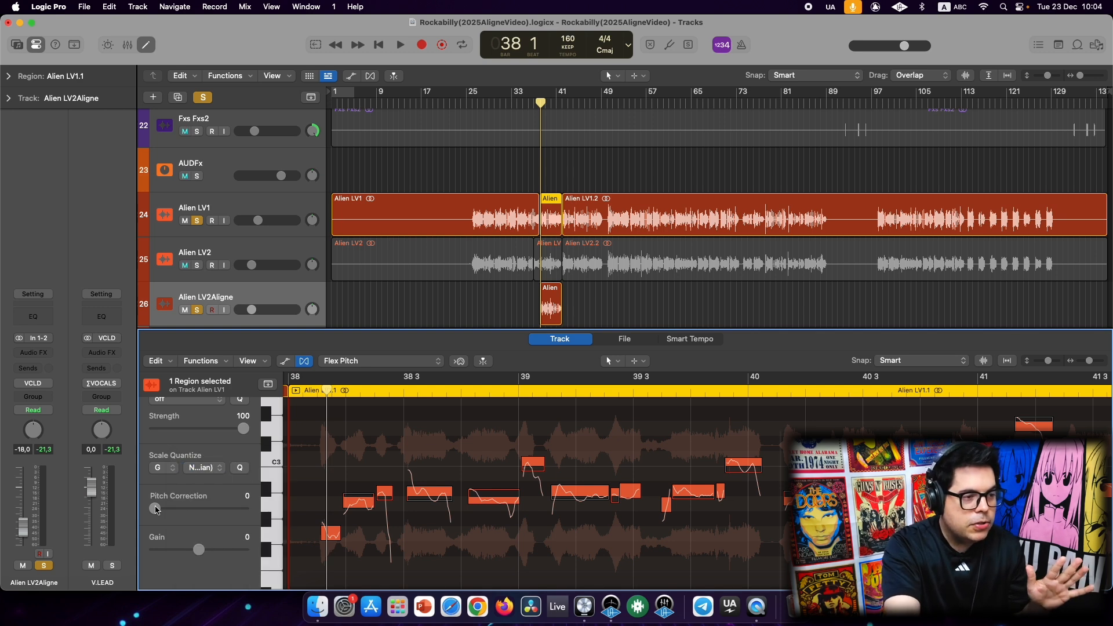
Step: Set the Alien LV1 notes' pitch correction to 100 and play both lead vocals together from bar 38
left_click_drag(157, 509, 264, 520)
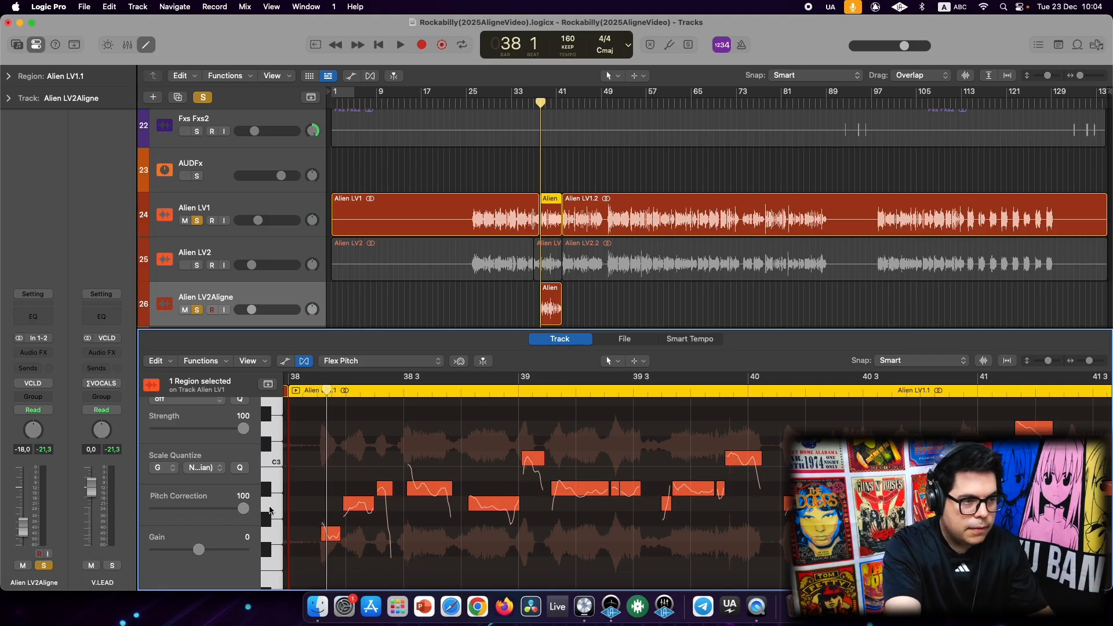
key("space")
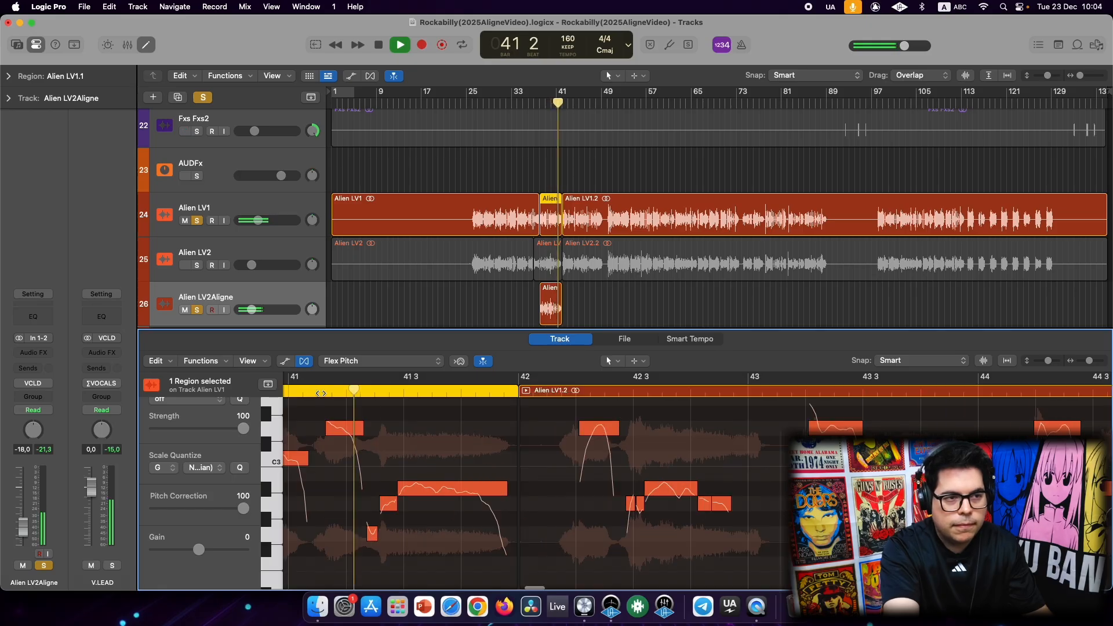
key("space")
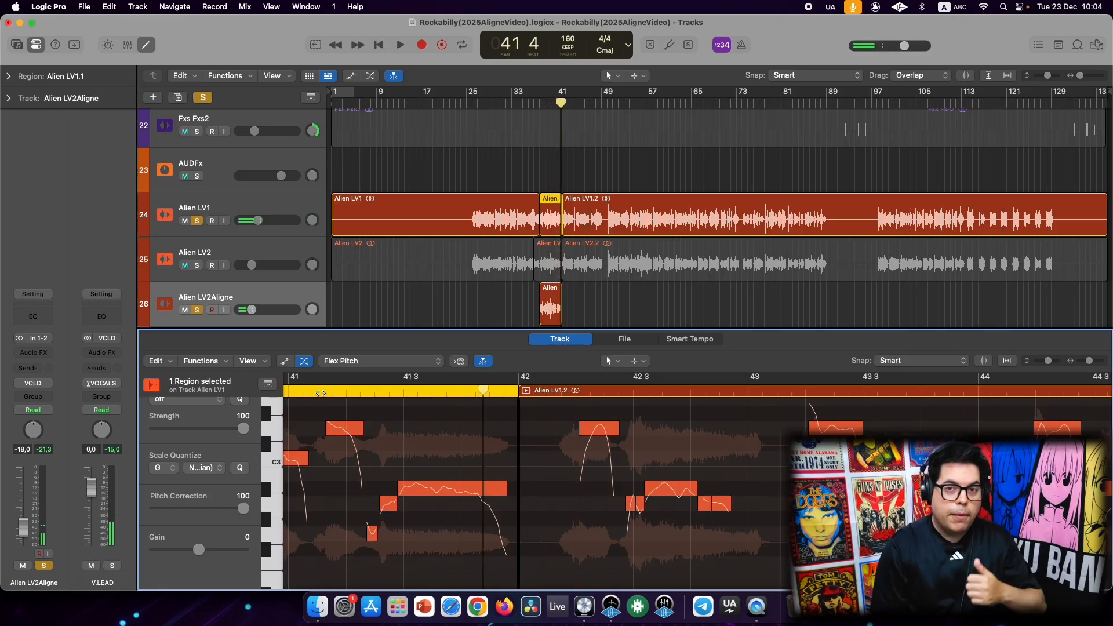